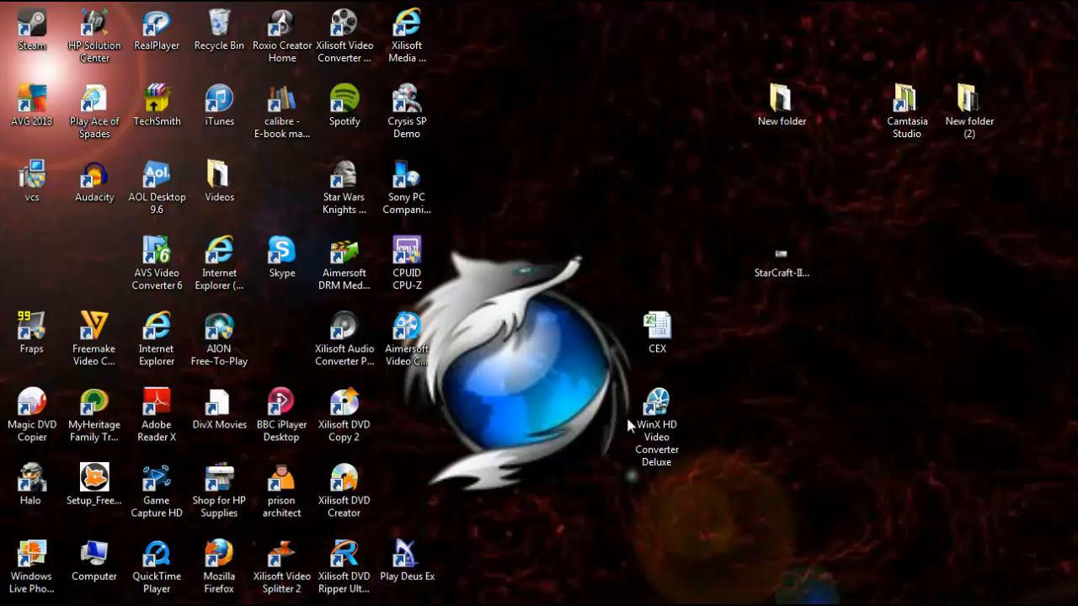
- Launch WinX HD Video Converter Deluxe from the desktop and reposition its window
{"action": "double_click", "coordinate": [648, 431]}
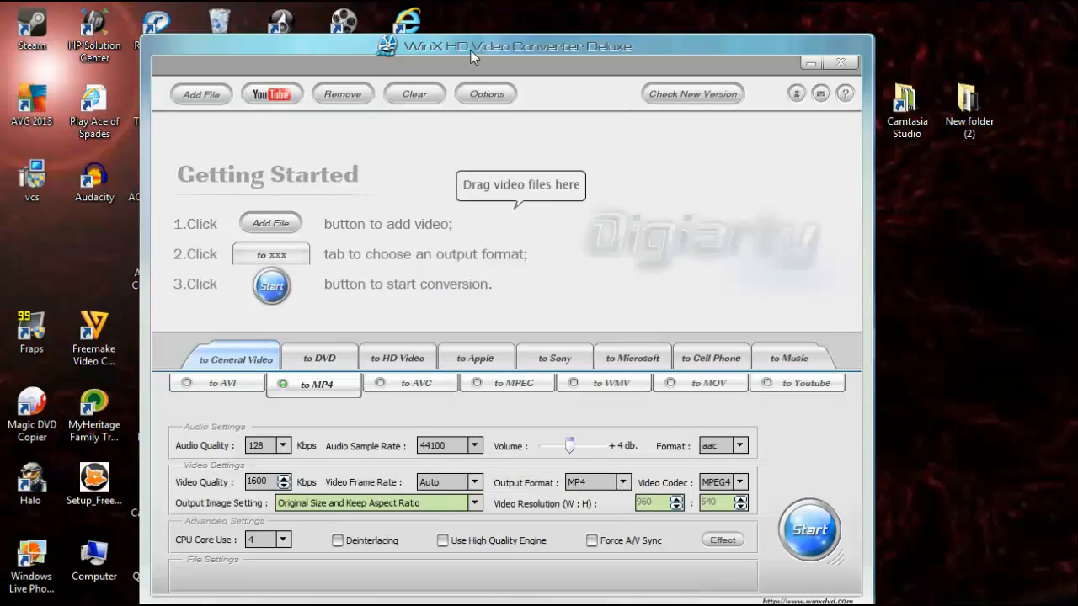
{"action": "left_click_drag", "start_coordinate": [470, 50], "coordinate": [484, 35]}
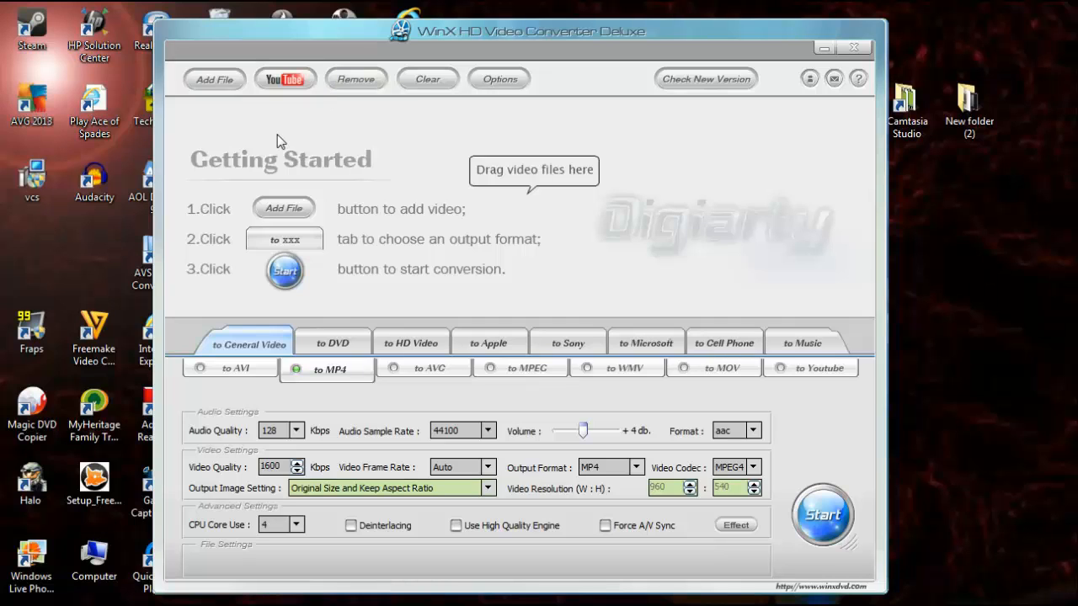
- Add the video 'RWBY Red Trailer - YouTube - 1' from the Freecorder library as a source clip
{"action": "left_click", "coordinate": [223, 80]}
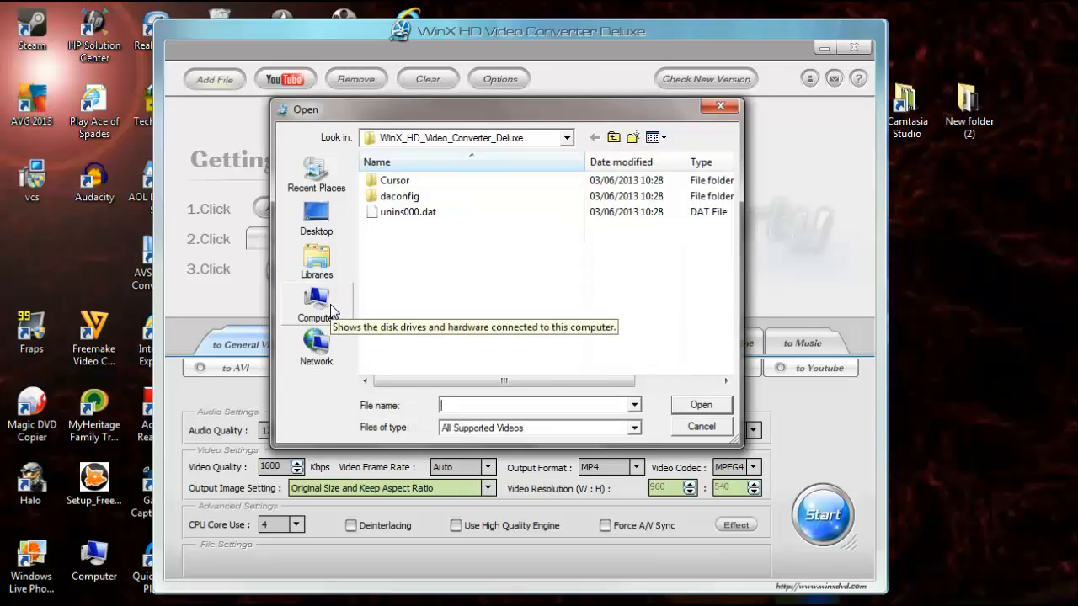
{"action": "left_click", "coordinate": [330, 310]}
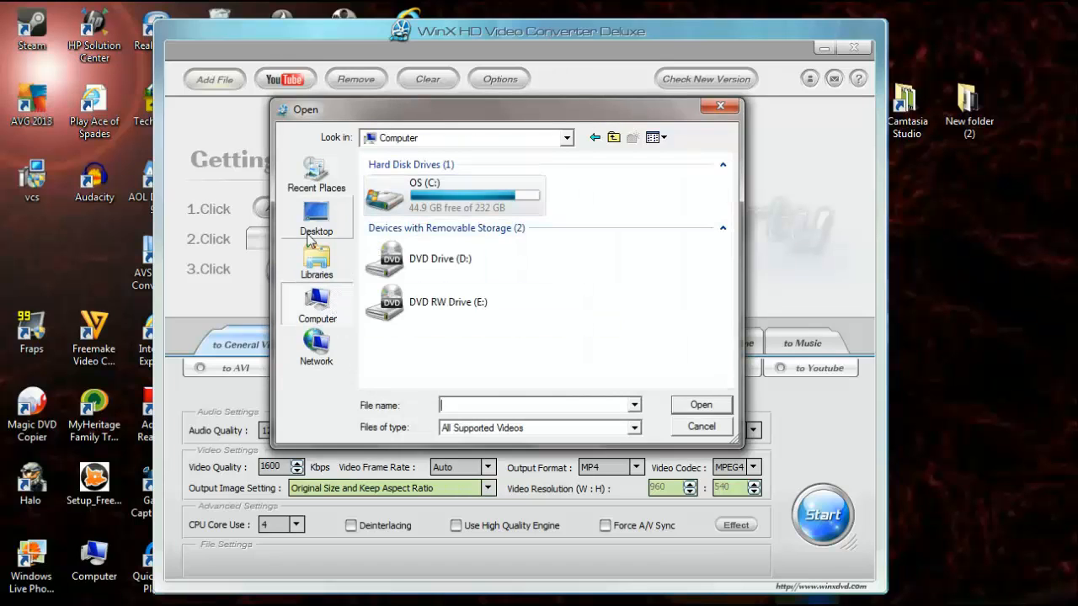
{"action": "left_click", "coordinate": [316, 259]}
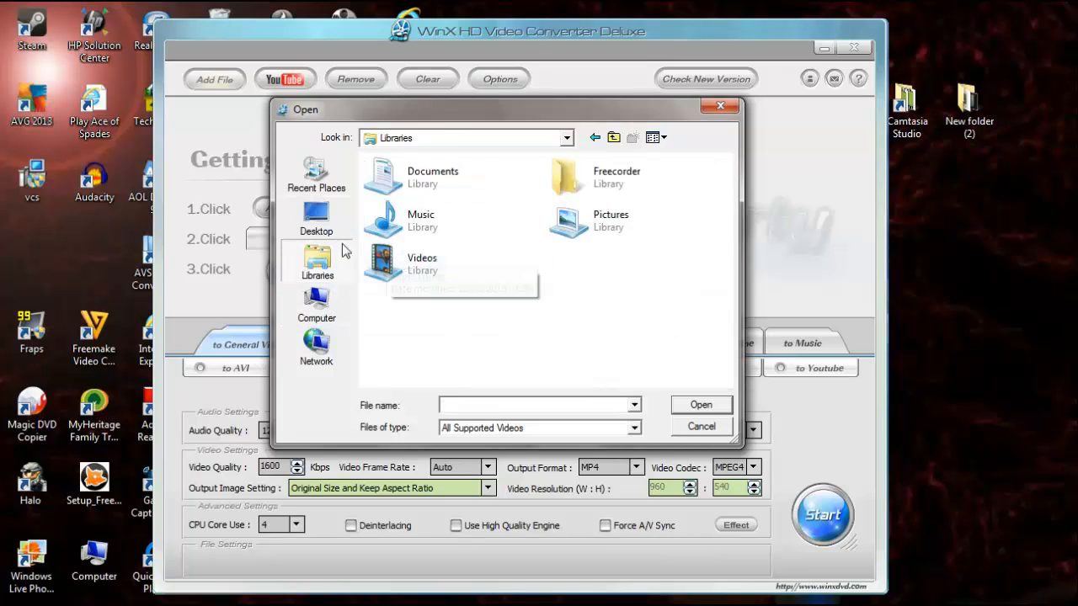
{"action": "double_click", "coordinate": [561, 185]}
{"action": "left_click", "coordinate": [563, 194]}
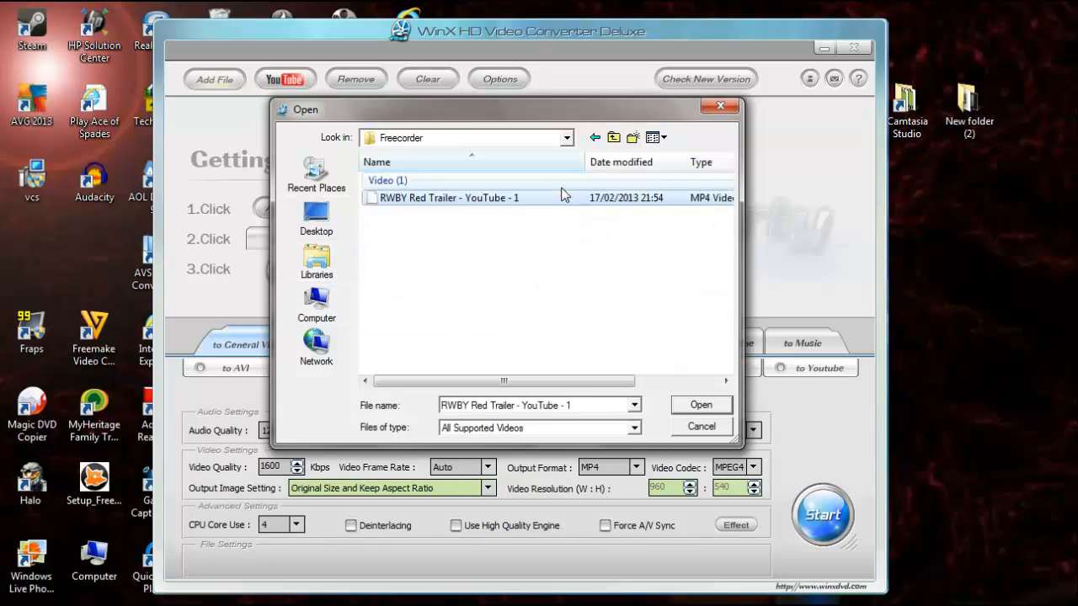
{"action": "double_click", "coordinate": [493, 199]}
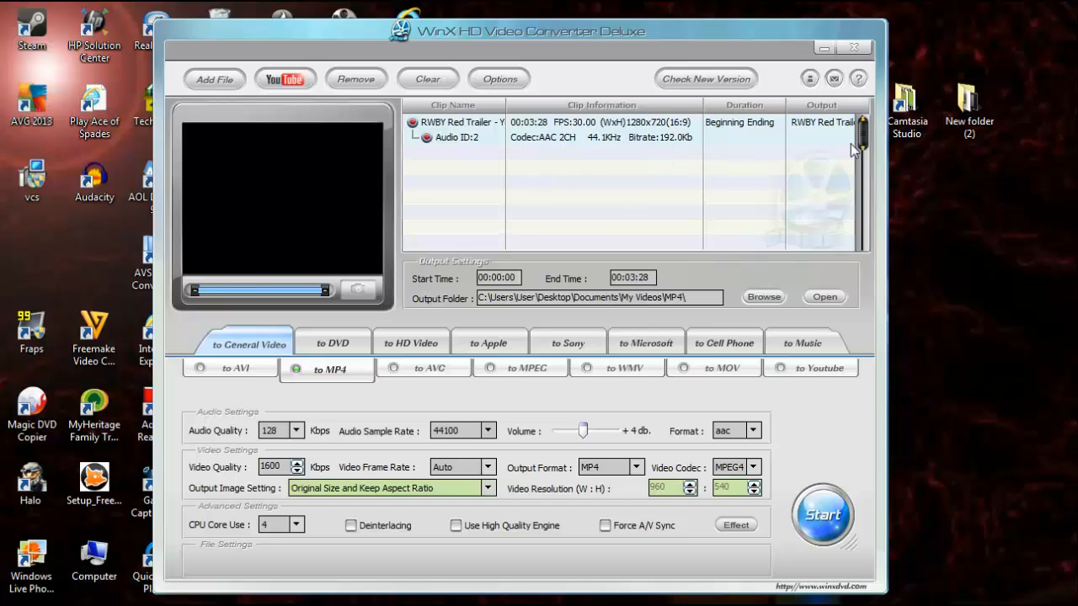
- Set the clip's end time to 00:03:20
{"action": "left_click_drag", "start_coordinate": [862, 135], "coordinate": [850, 239]}
{"action": "left_click", "coordinate": [652, 278]}
{"action": "key", "text": "BackSpace"}
{"action": "type", "text": "0"}
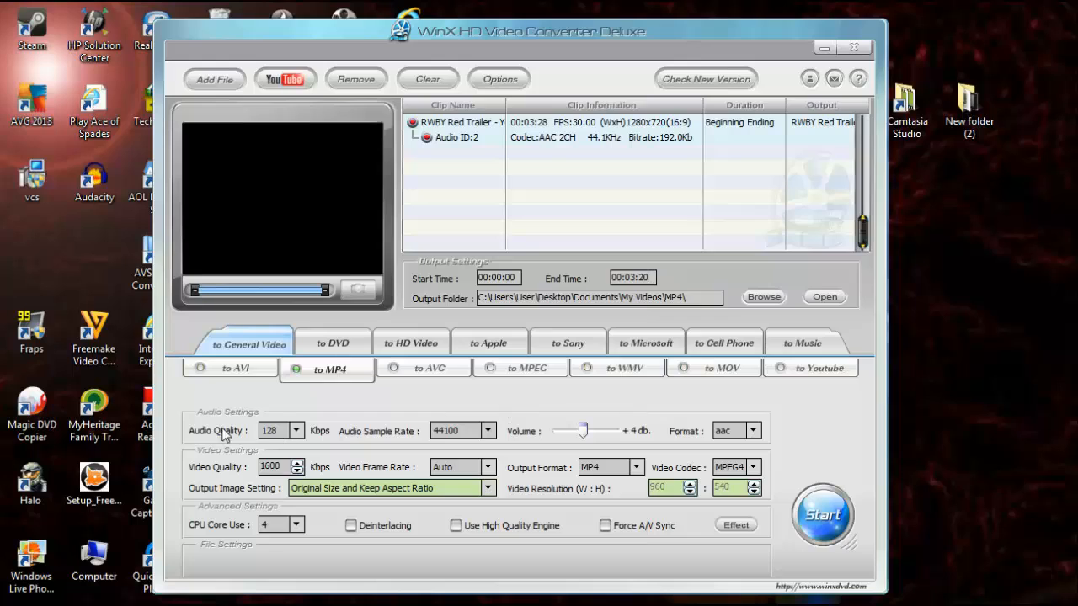
- Select the Youtube output profile under General Video
{"action": "left_click", "coordinate": [813, 374]}
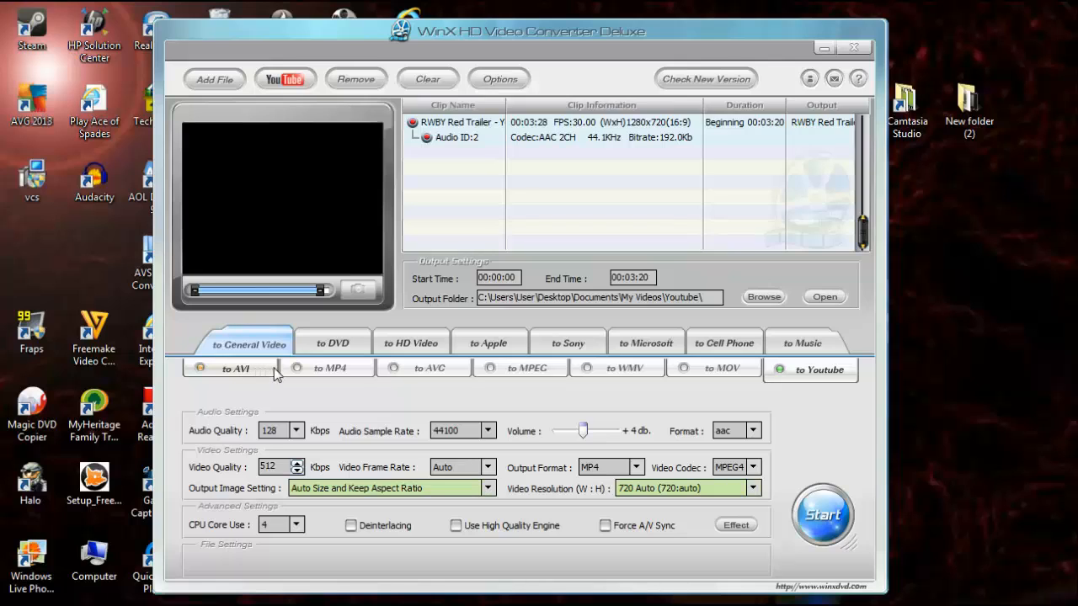
- Browse the DVD, HD Video, Apple, Sony, Microsoft and Cell Phone output categories, returning to General Video
{"action": "left_click", "coordinate": [335, 340]}
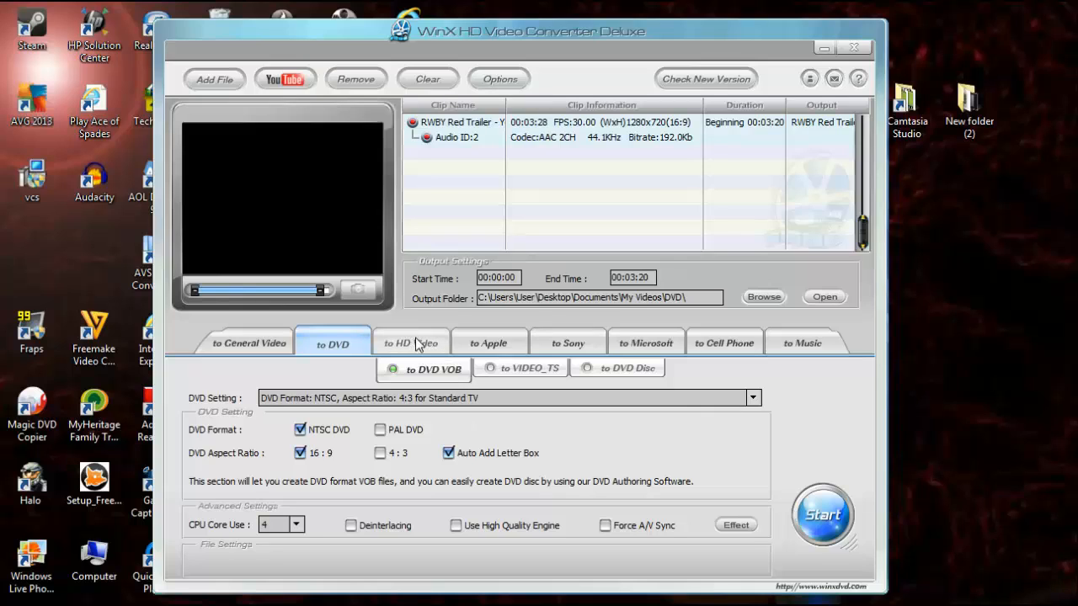
{"action": "left_click", "coordinate": [415, 343]}
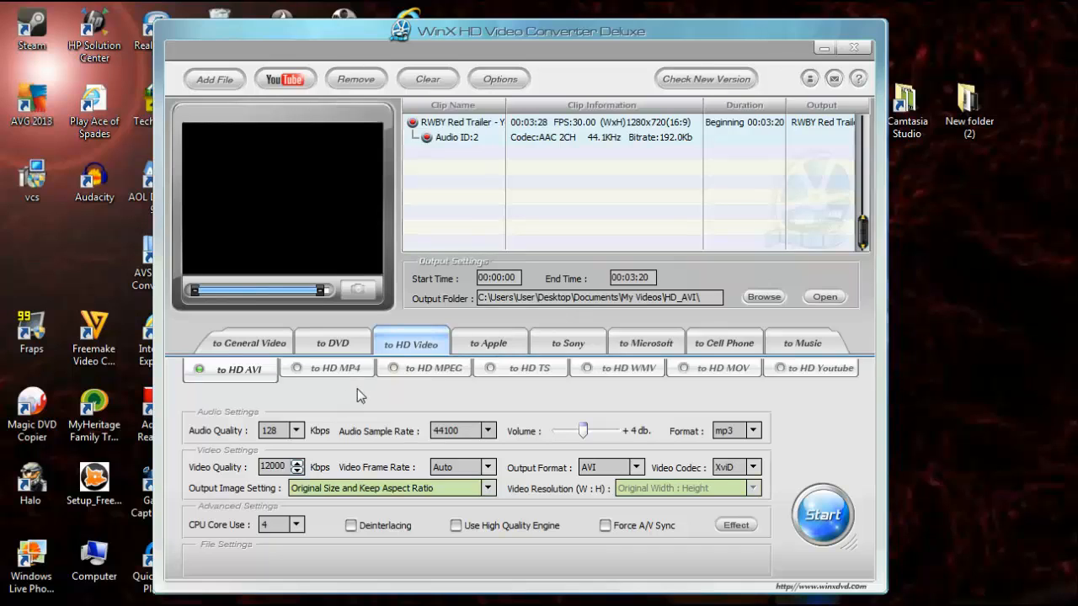
{"action": "left_click", "coordinate": [253, 344]}
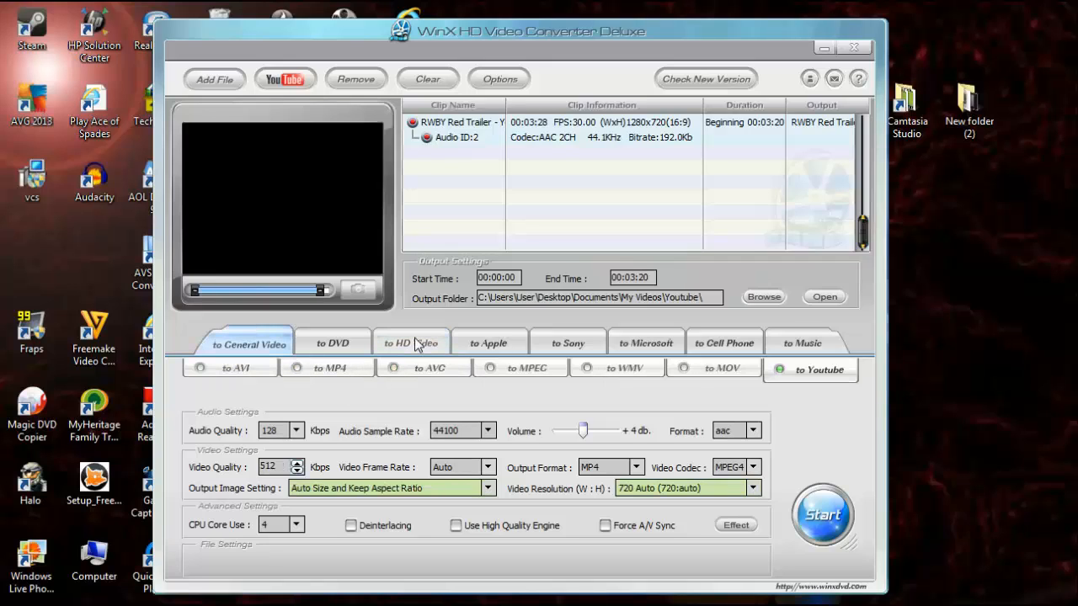
{"action": "left_click", "coordinate": [489, 430]}
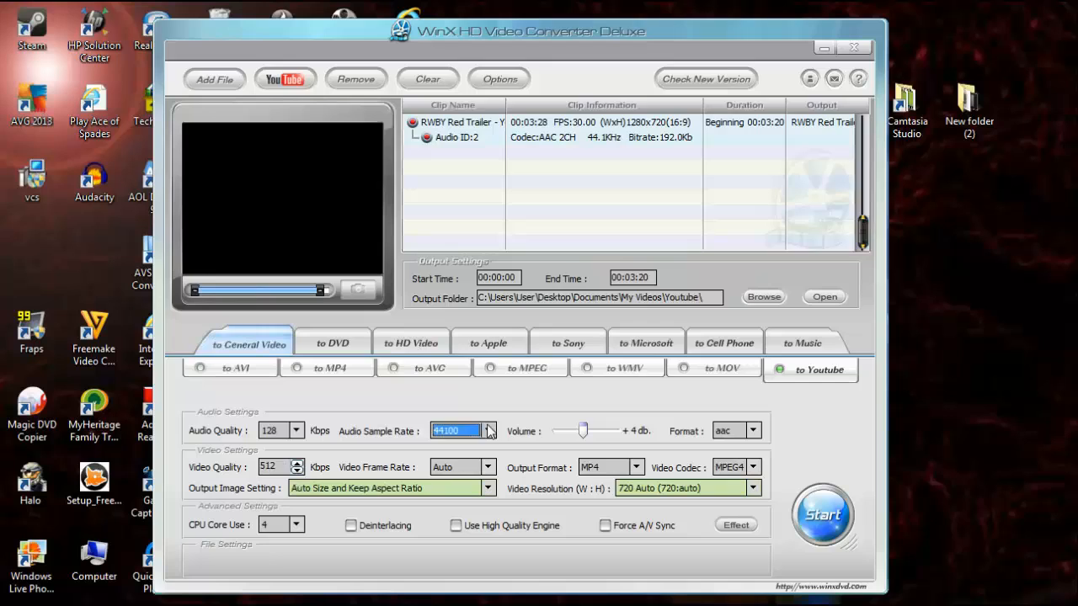
{"action": "left_click", "coordinate": [489, 431]}
{"action": "left_click", "coordinate": [455, 426]}
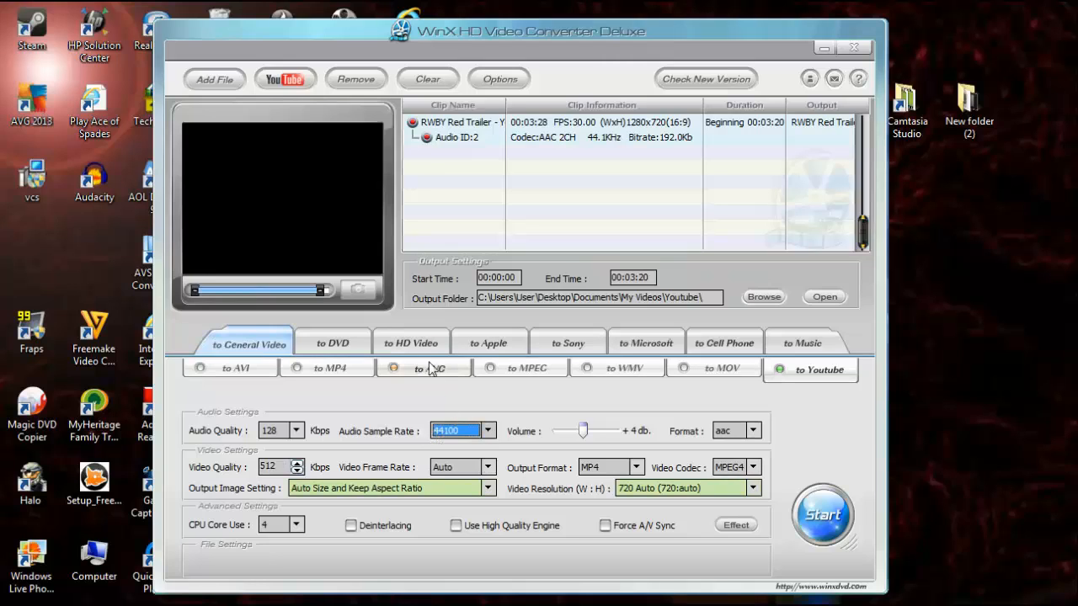
{"action": "left_click", "coordinate": [421, 347]}
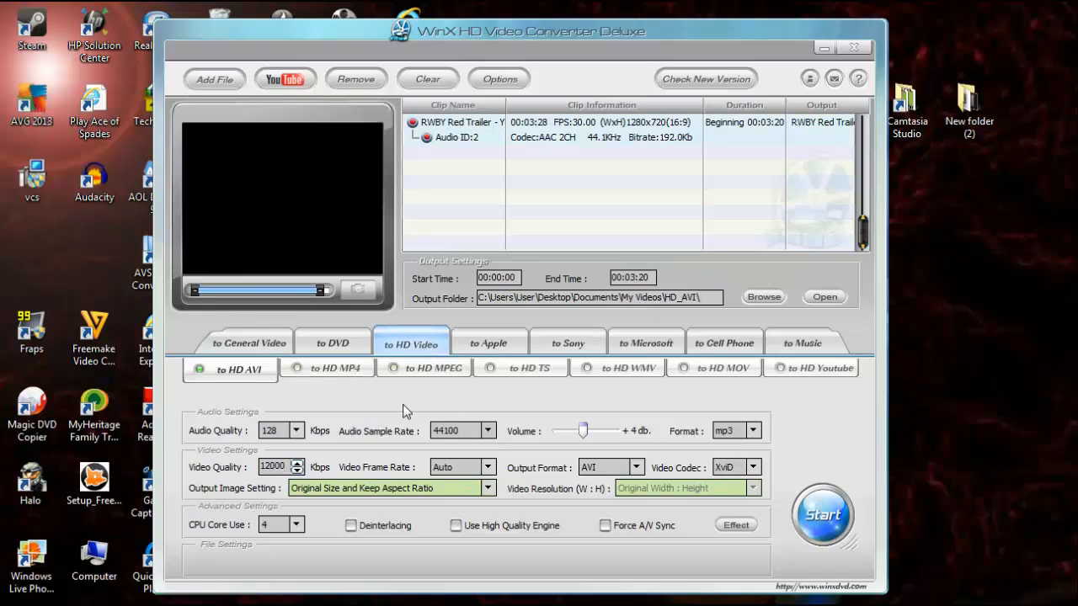
{"action": "left_click", "coordinate": [481, 343]}
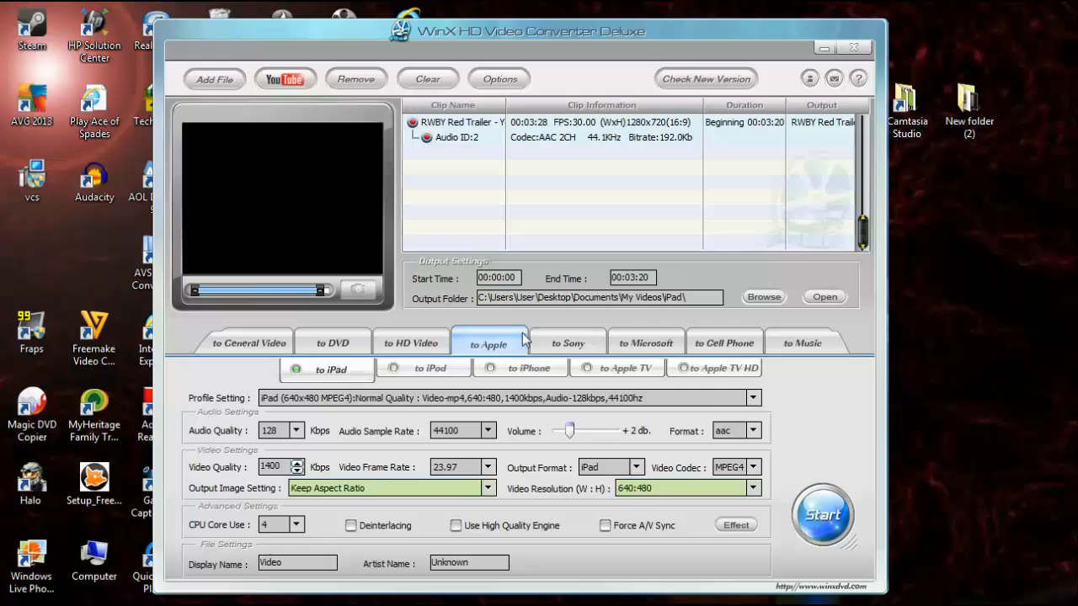
{"action": "left_click", "coordinate": [571, 349]}
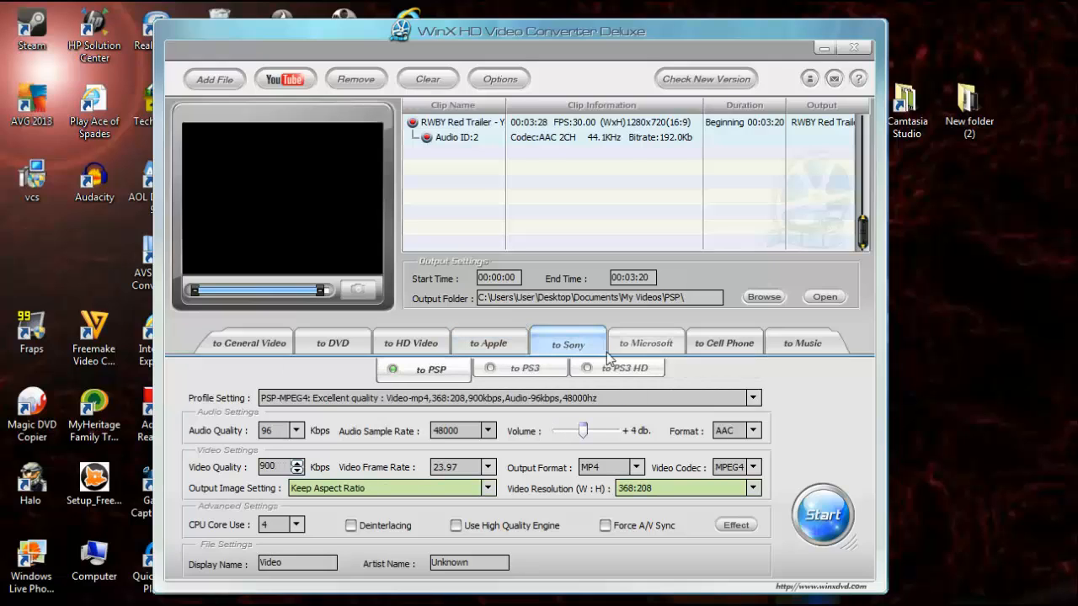
{"action": "left_click", "coordinate": [653, 343]}
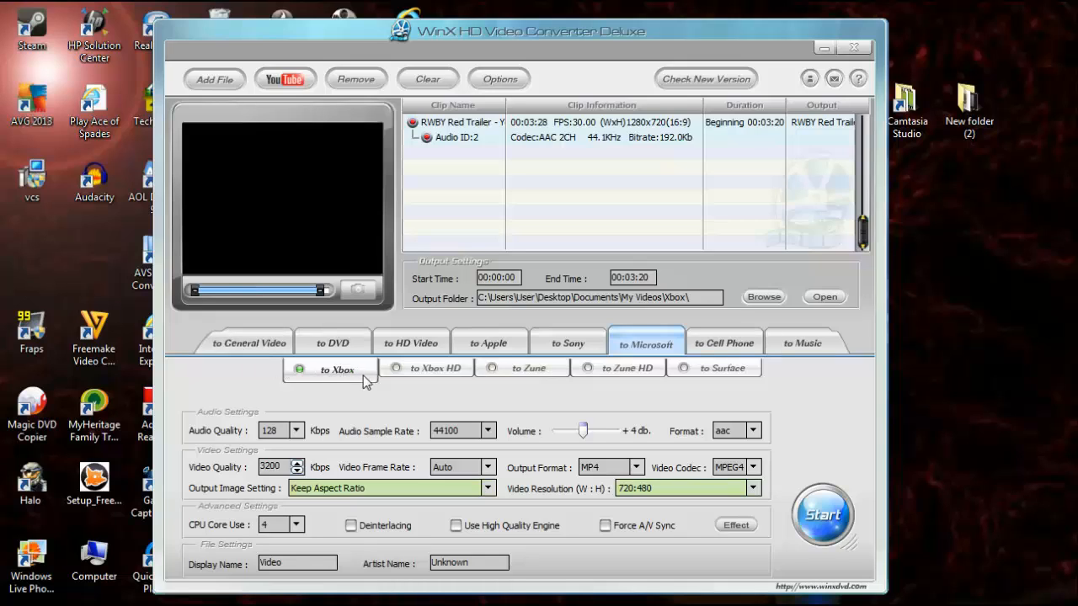
{"action": "left_click", "coordinate": [408, 377]}
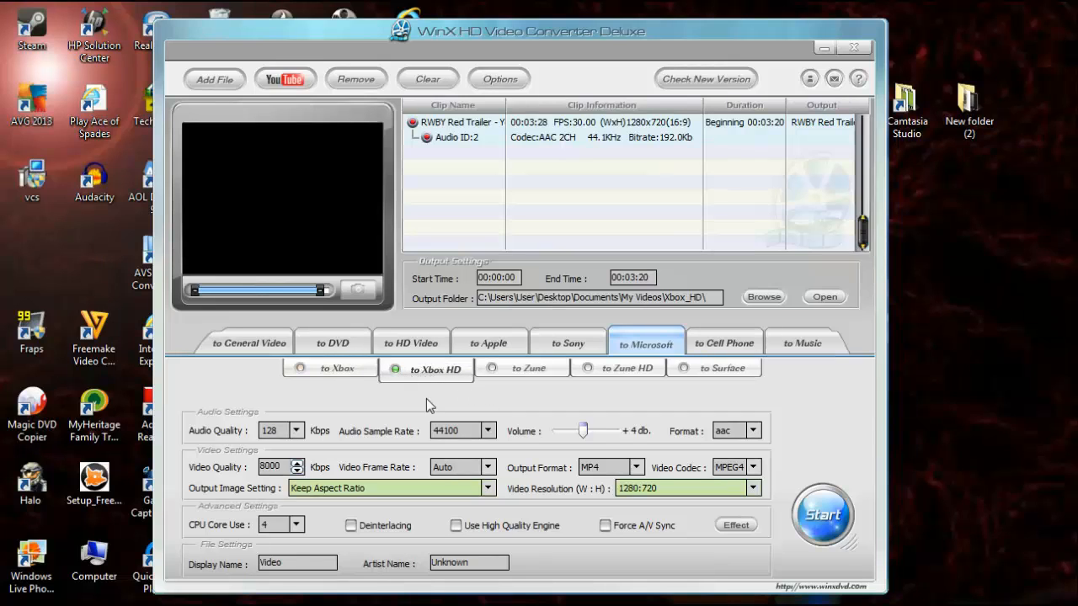
{"action": "left_click", "coordinate": [711, 346]}
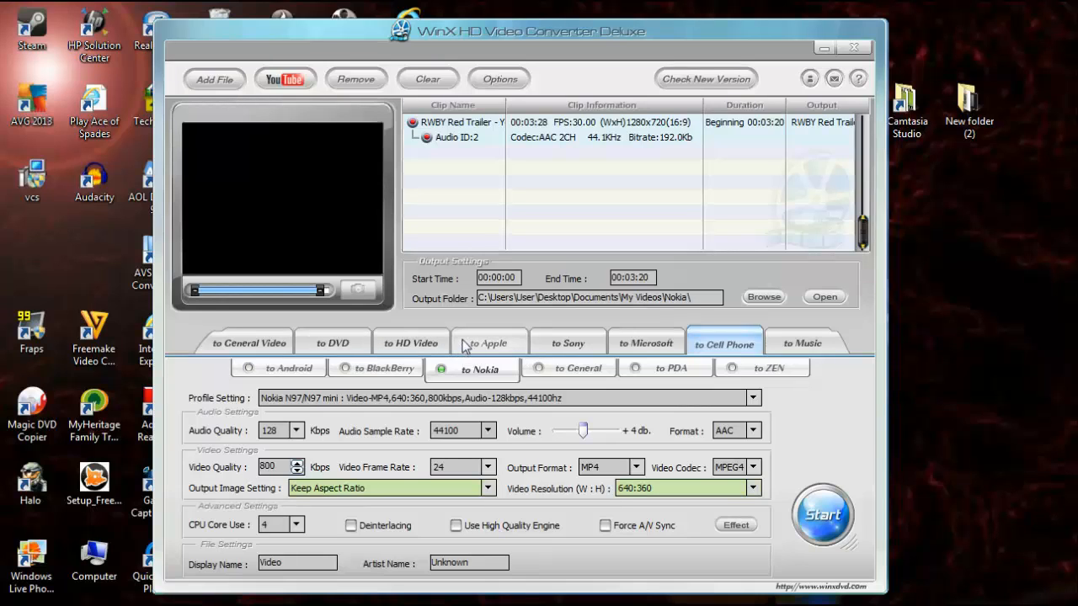
{"action": "left_click", "coordinate": [246, 337]}
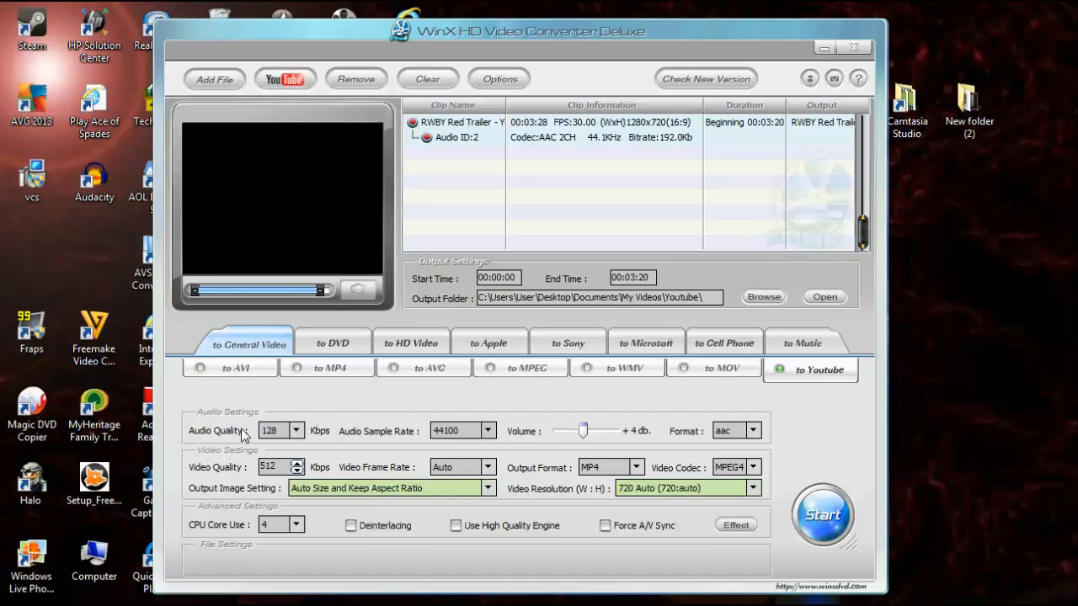
- Examine the sample rate, volume, audio format, video quality, video codec and output format options
{"action": "left_click", "coordinate": [487, 431]}
{"action": "left_click", "coordinate": [486, 431]}
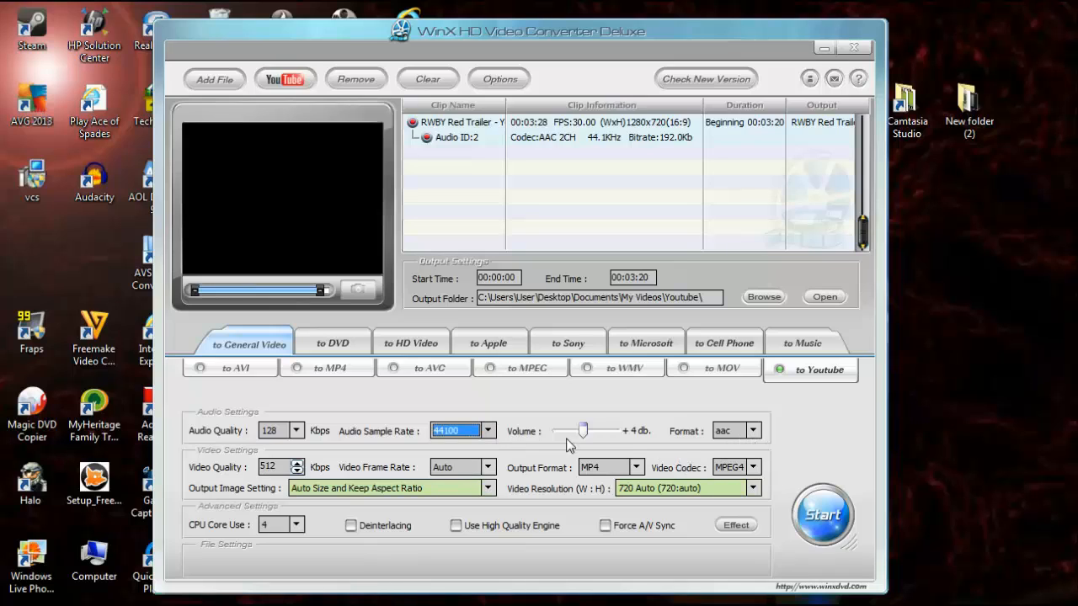
{"action": "mouse_move", "coordinate": [585, 437]}
{"action": "left_mouse_down"}
{"action": "mouse_move", "coordinate": [603, 434]}
{"action": "mouse_move", "coordinate": [574, 440]}
{"action": "mouse_move", "coordinate": [599, 435]}
{"action": "left_mouse_up"}
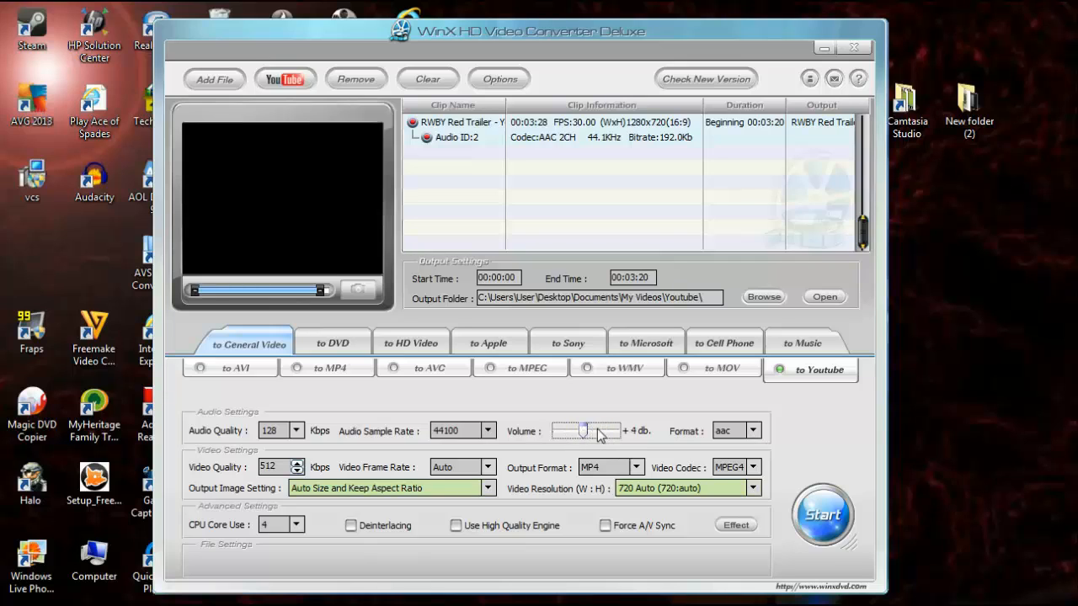
{"action": "left_click", "coordinate": [752, 432]}
{"action": "left_click", "coordinate": [752, 434]}
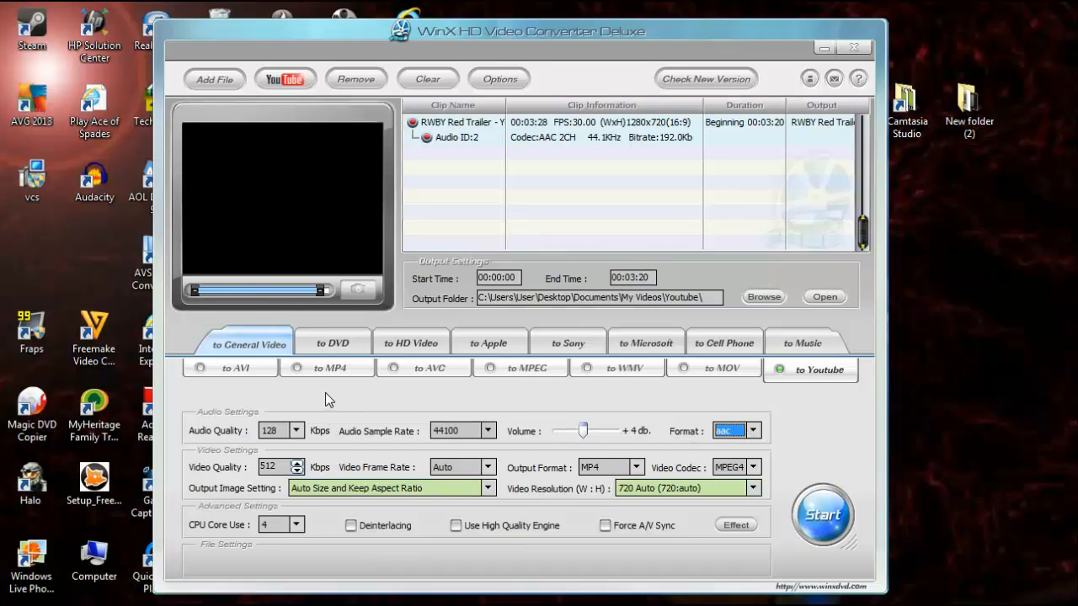
{"action": "left_click_drag", "start_coordinate": [326, 394], "coordinate": [326, 398]}
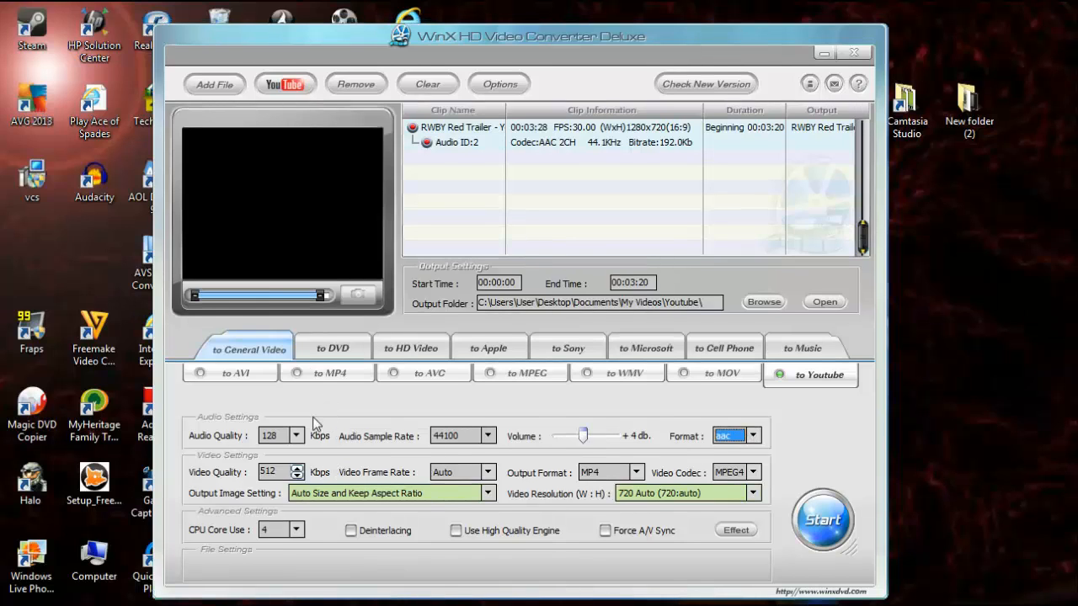
{"action": "double_click", "coordinate": [271, 472]}
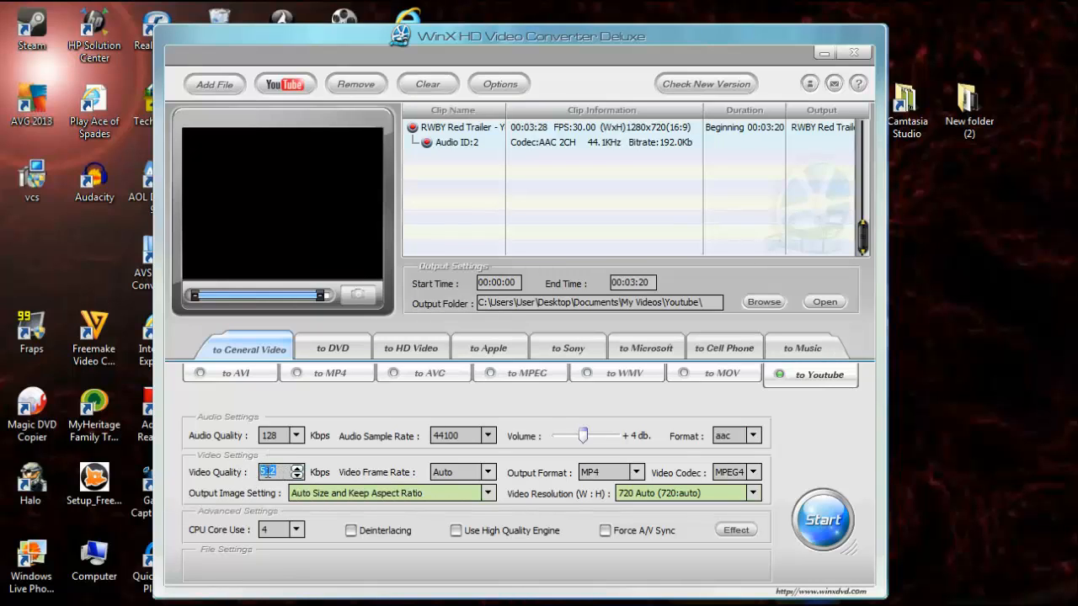
{"action": "left_click", "coordinate": [268, 472]}
{"action": "left_click", "coordinate": [752, 473]}
{"action": "left_click", "coordinate": [752, 473]}
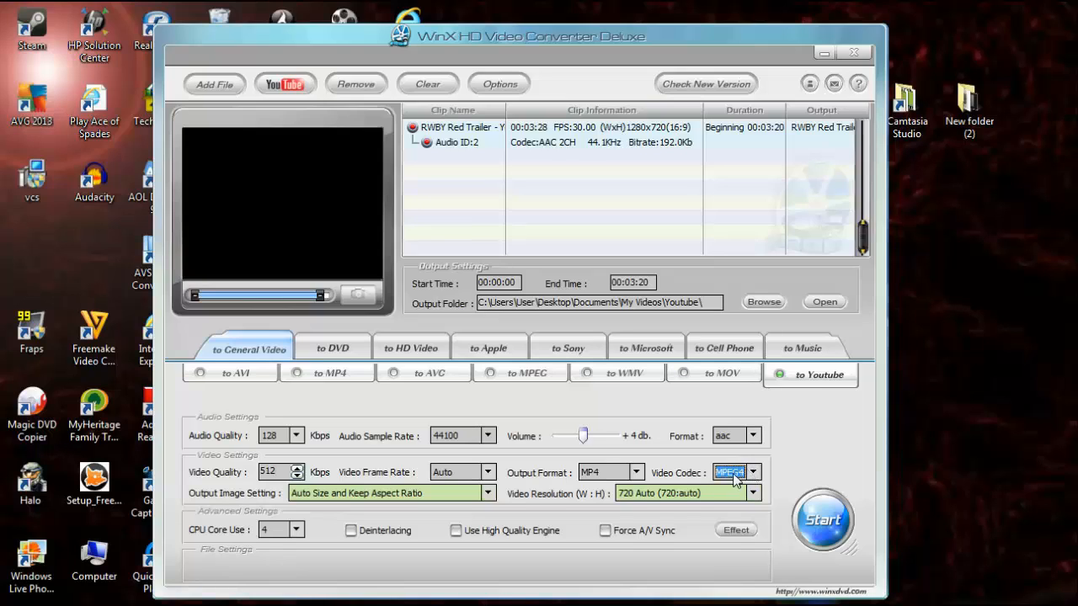
{"action": "left_click", "coordinate": [637, 473]}
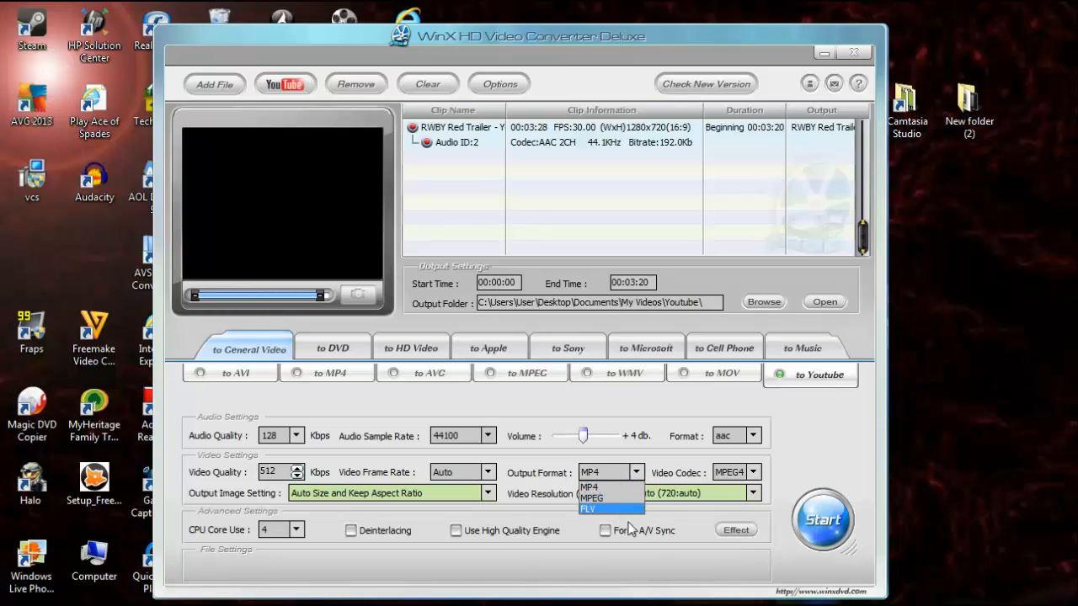
{"action": "left_click", "coordinate": [654, 543]}
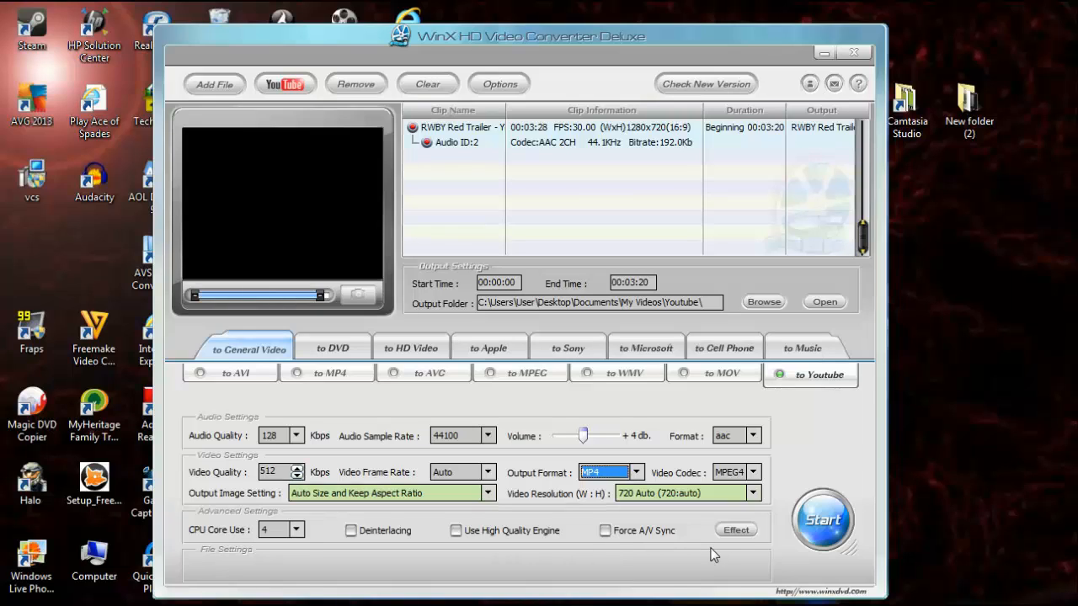
- Set the CPU core use to 4
{"action": "left_click", "coordinate": [296, 530]}
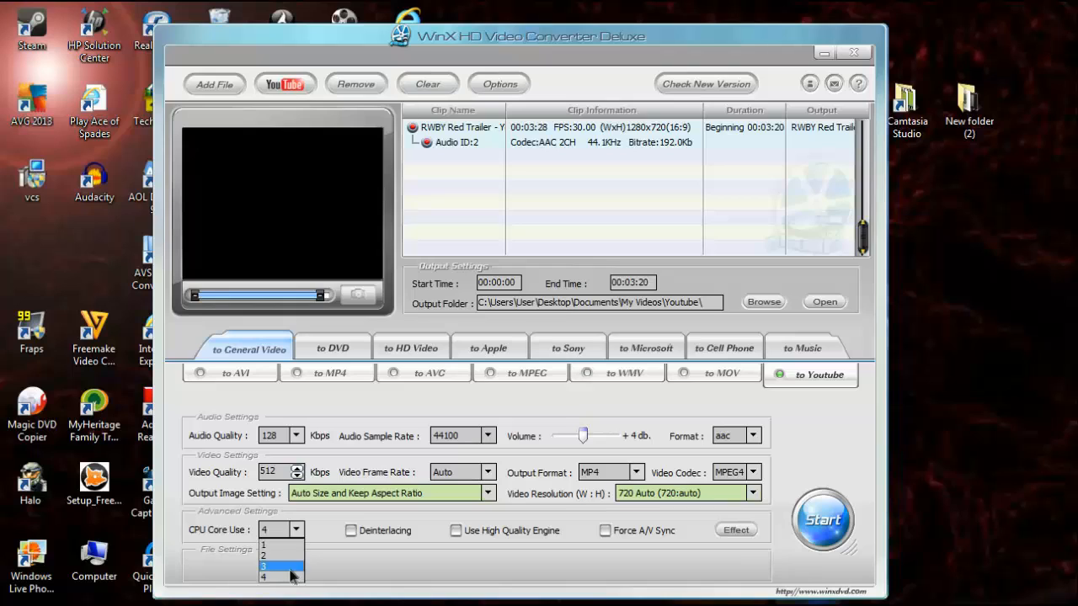
{"action": "left_click", "coordinate": [292, 566]}
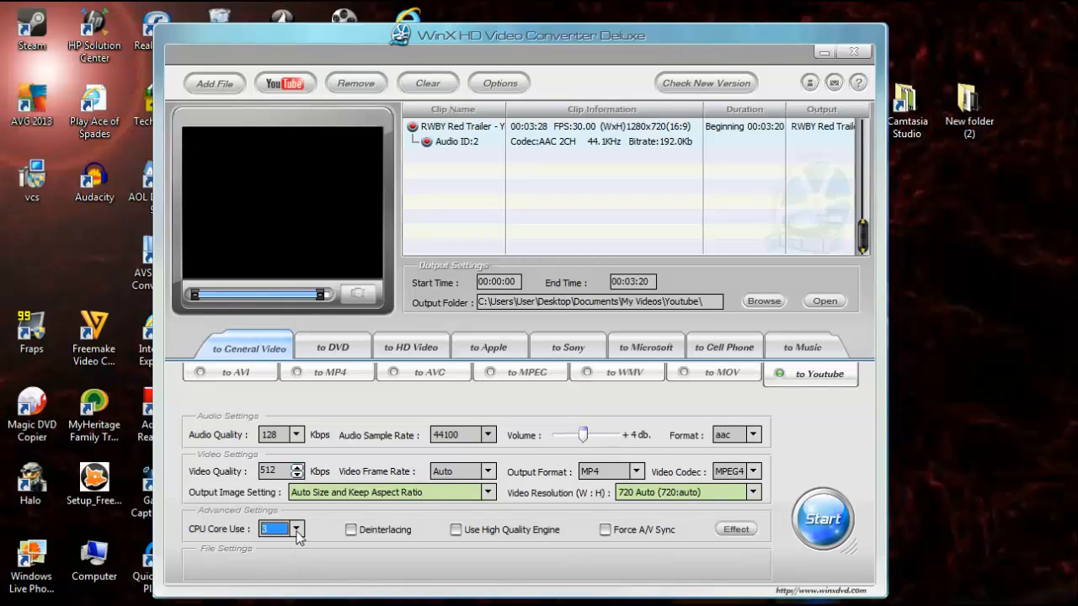
{"action": "left_click", "coordinate": [296, 530]}
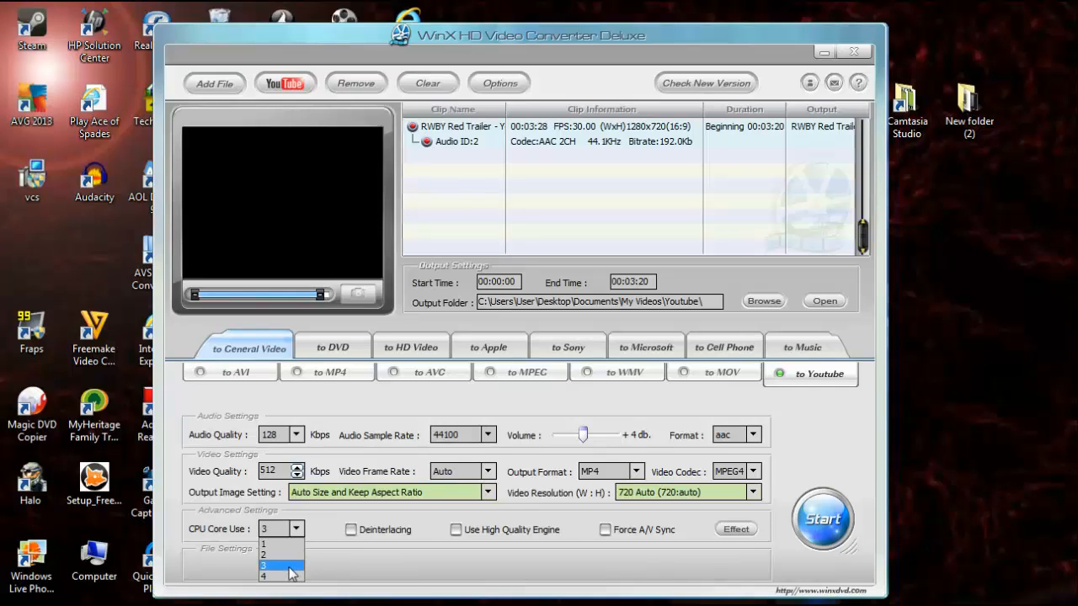
{"action": "left_click", "coordinate": [331, 564]}
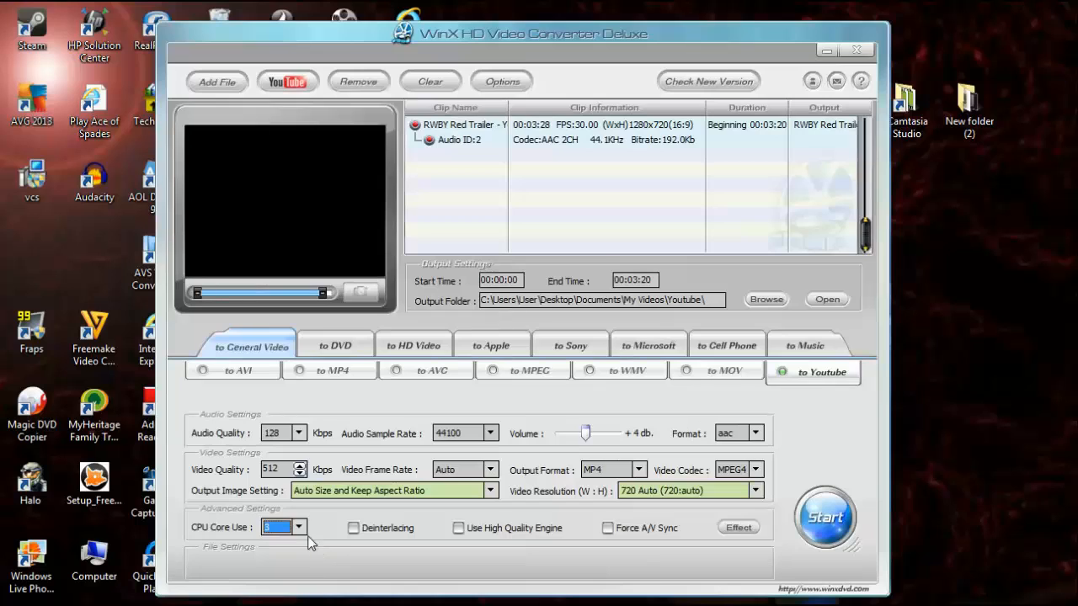
{"action": "left_click", "coordinate": [297, 529]}
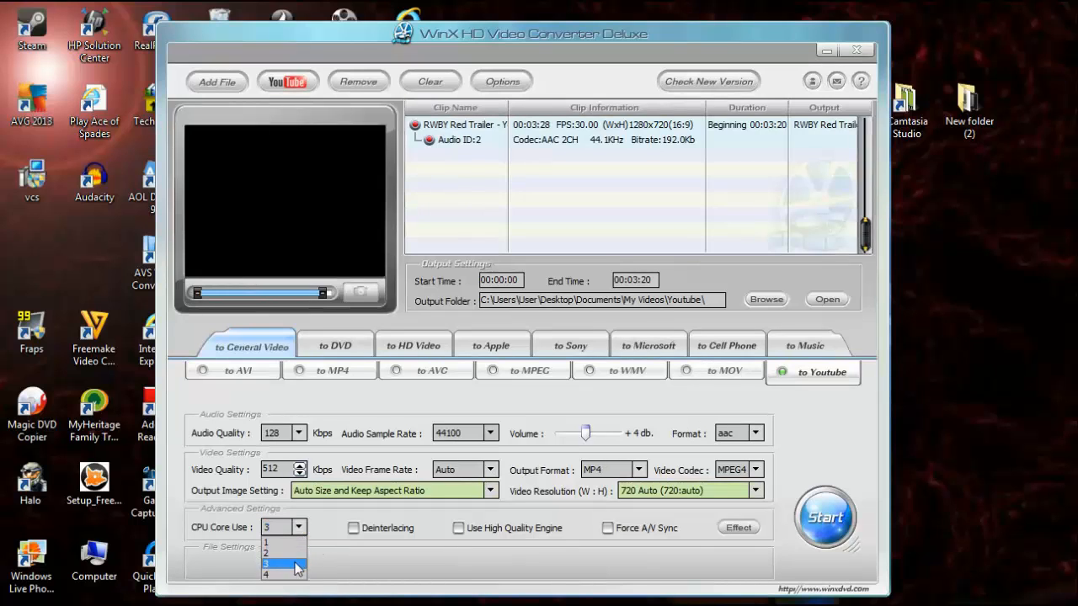
{"action": "left_click", "coordinate": [295, 563]}
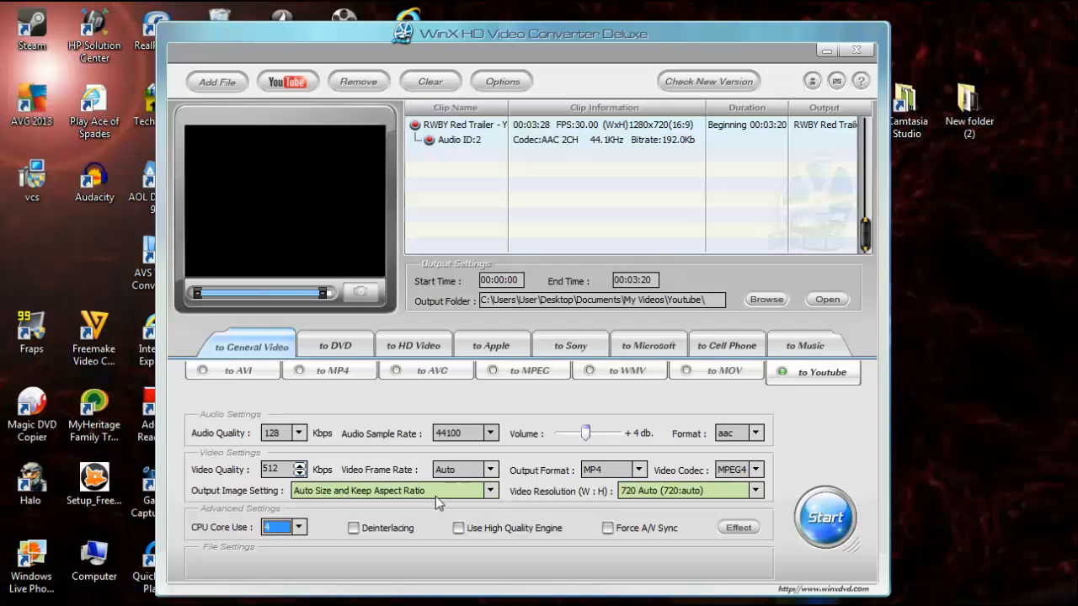
{"action": "left_click_drag", "start_coordinate": [419, 564], "coordinate": [411, 549]}
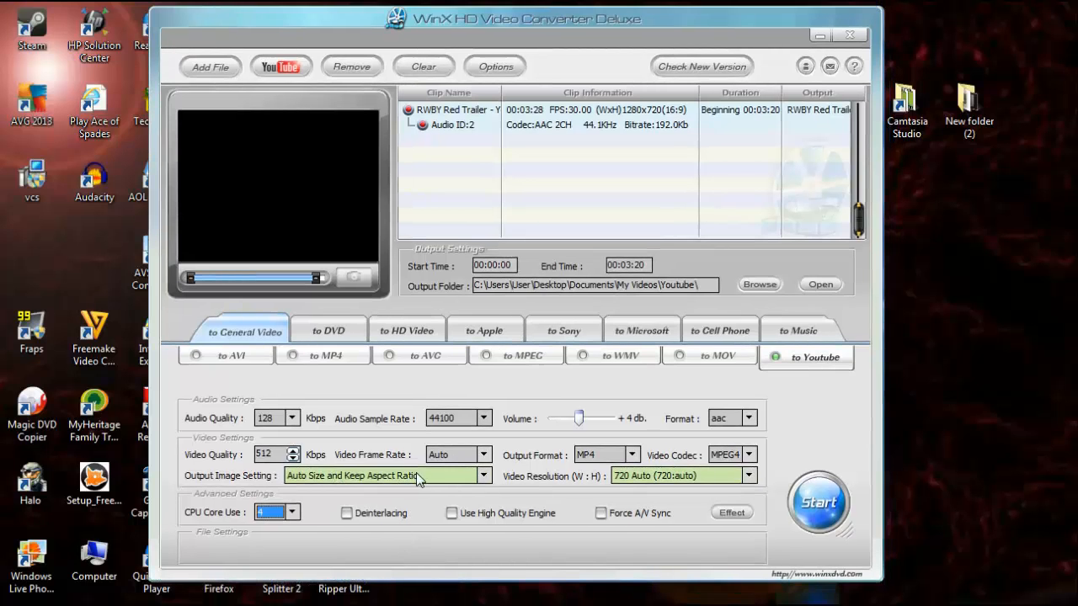
{"action": "left_click_drag", "start_coordinate": [522, 9], "coordinate": [538, 17]}
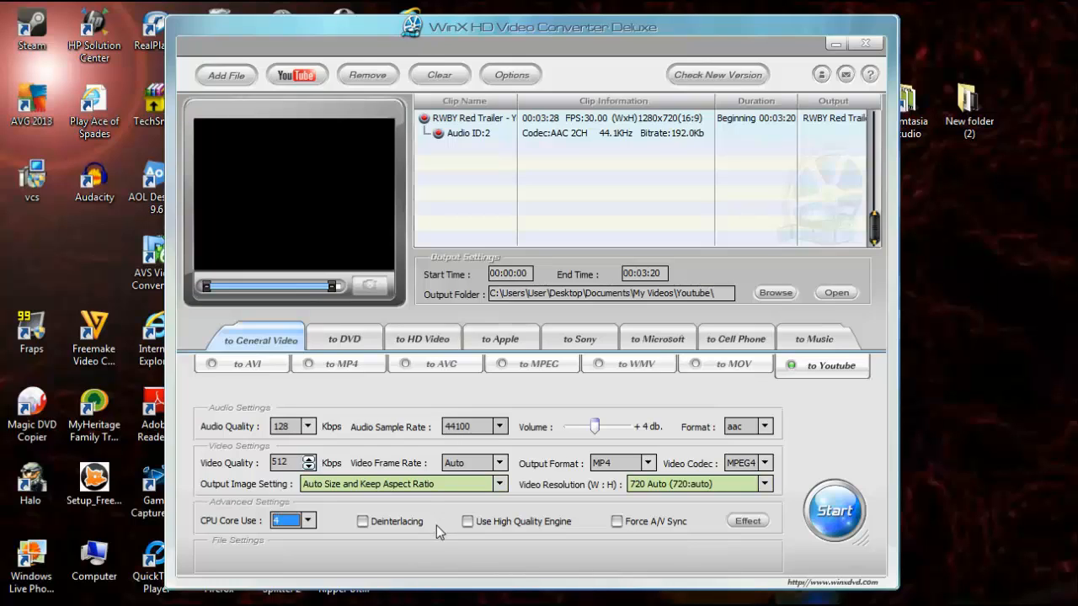
{"action": "left_click", "coordinate": [389, 524]}
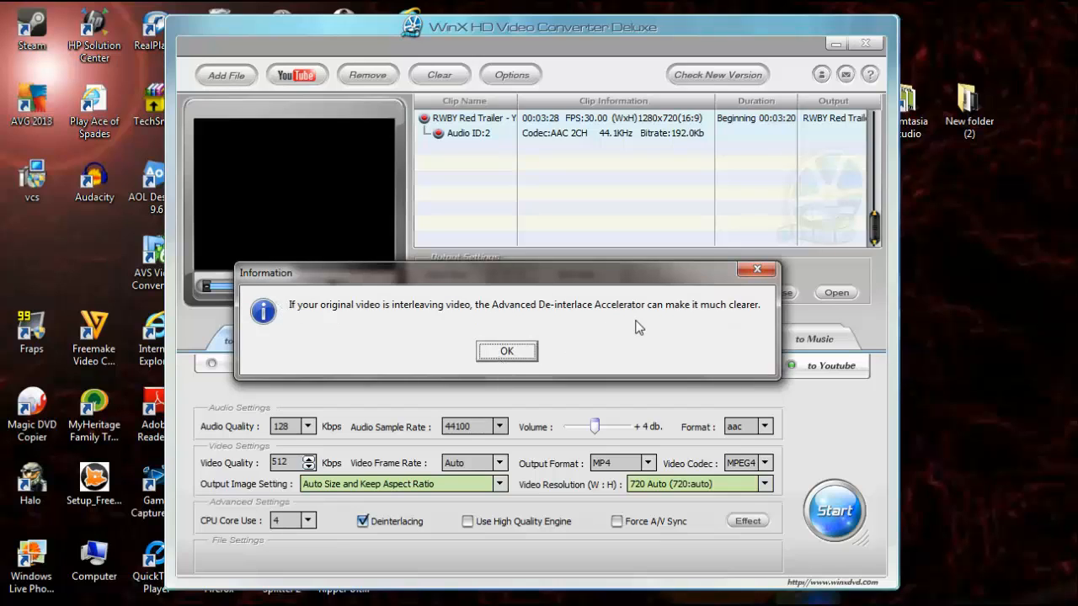
{"action": "left_click", "coordinate": [505, 353]}
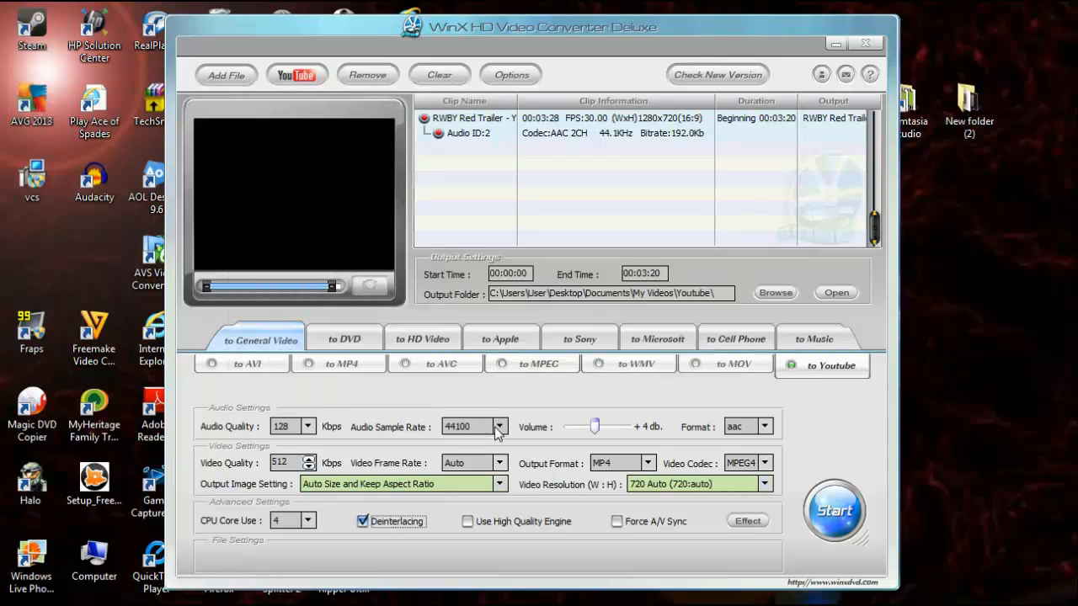
{"action": "left_click", "coordinate": [392, 523]}
{"action": "left_click", "coordinate": [502, 523]}
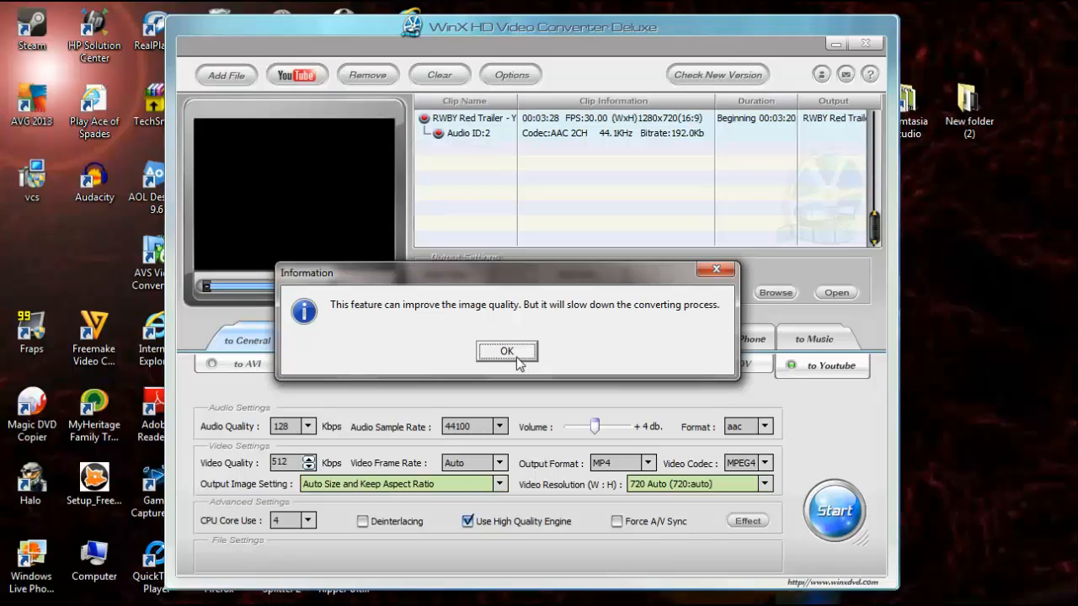
{"action": "left_click", "coordinate": [517, 358]}
{"action": "left_click", "coordinate": [515, 352]}
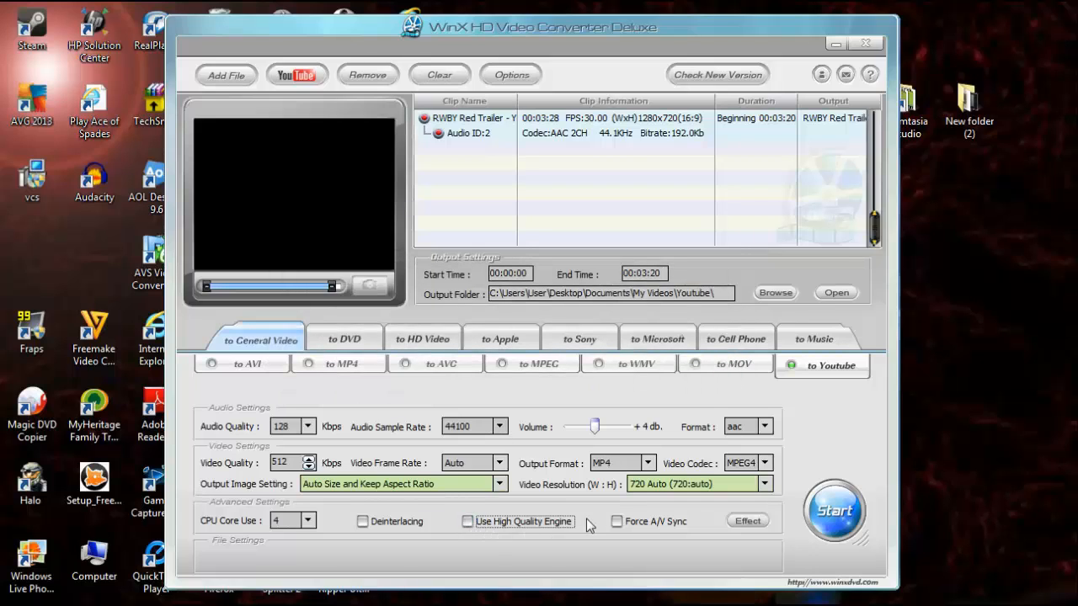
- Enable Force A/V Sync and dismiss its information notice
{"action": "left_click", "coordinate": [616, 522]}
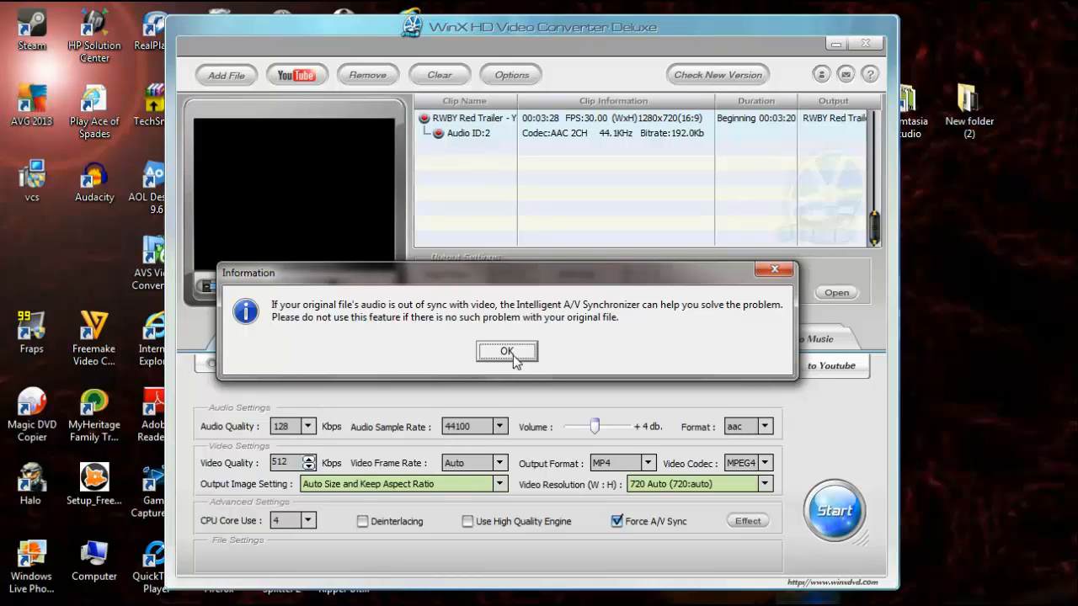
{"action": "left_click", "coordinate": [513, 357]}
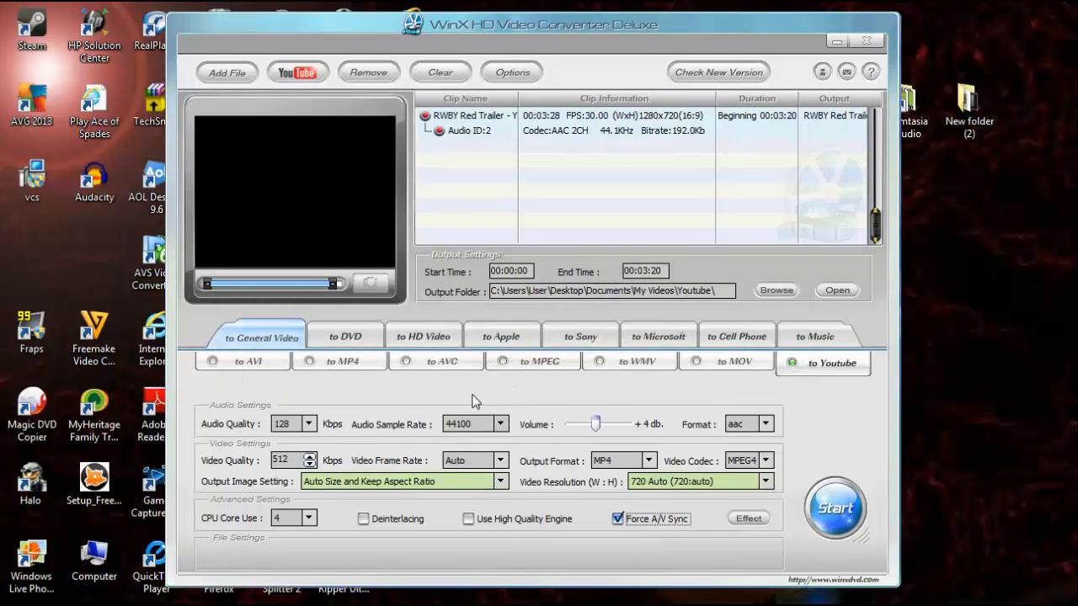
- Try adjusting the crop frame in the Effect crop dialog, then restore defaults and cancel the dialog
{"action": "left_click", "coordinate": [358, 483]}
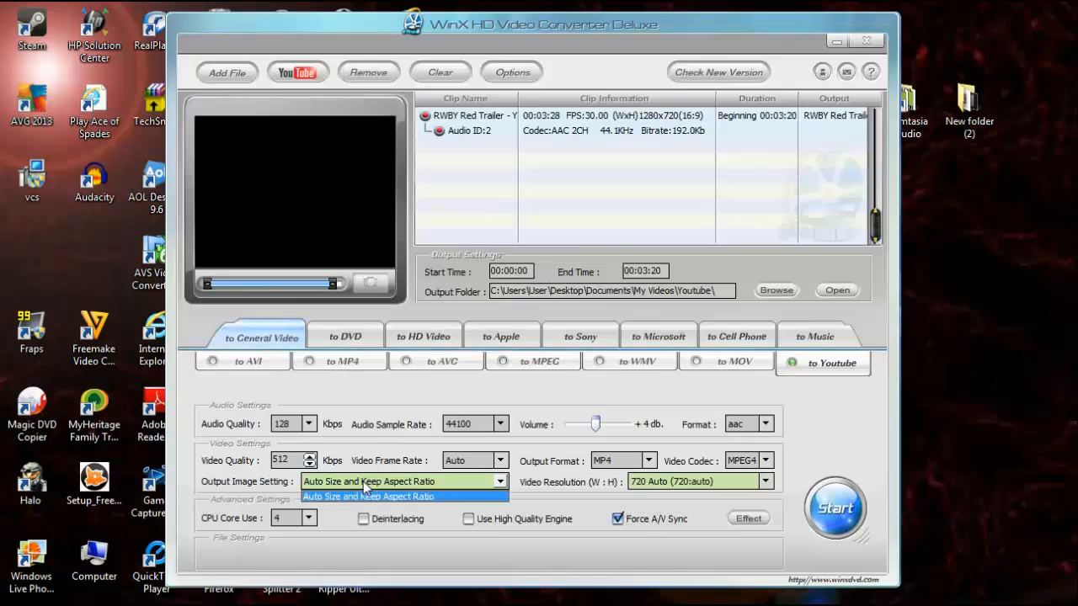
{"action": "left_click", "coordinate": [703, 487]}
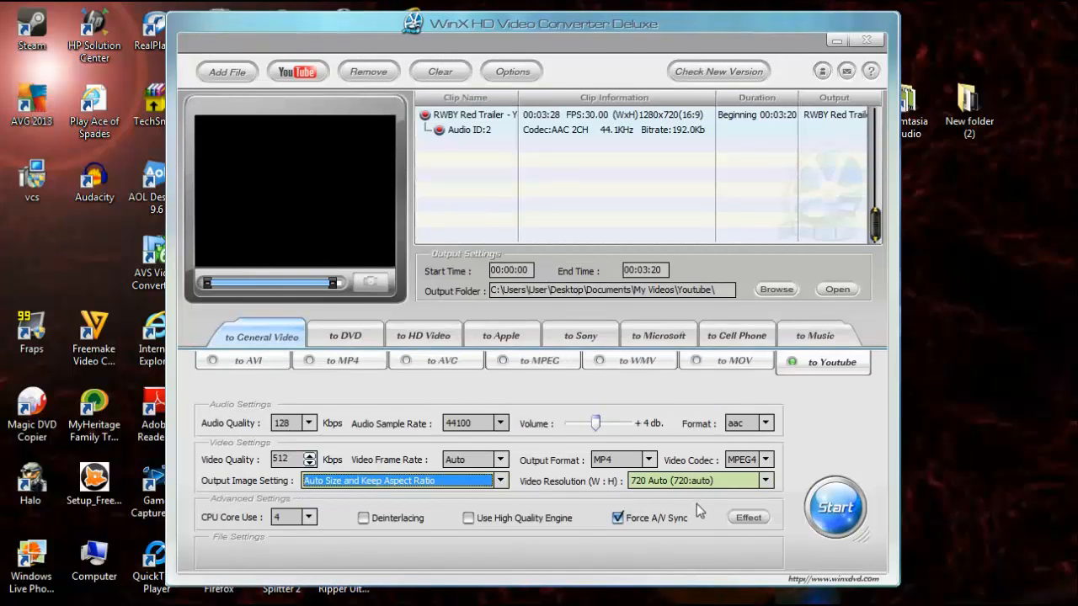
{"action": "left_click", "coordinate": [746, 517]}
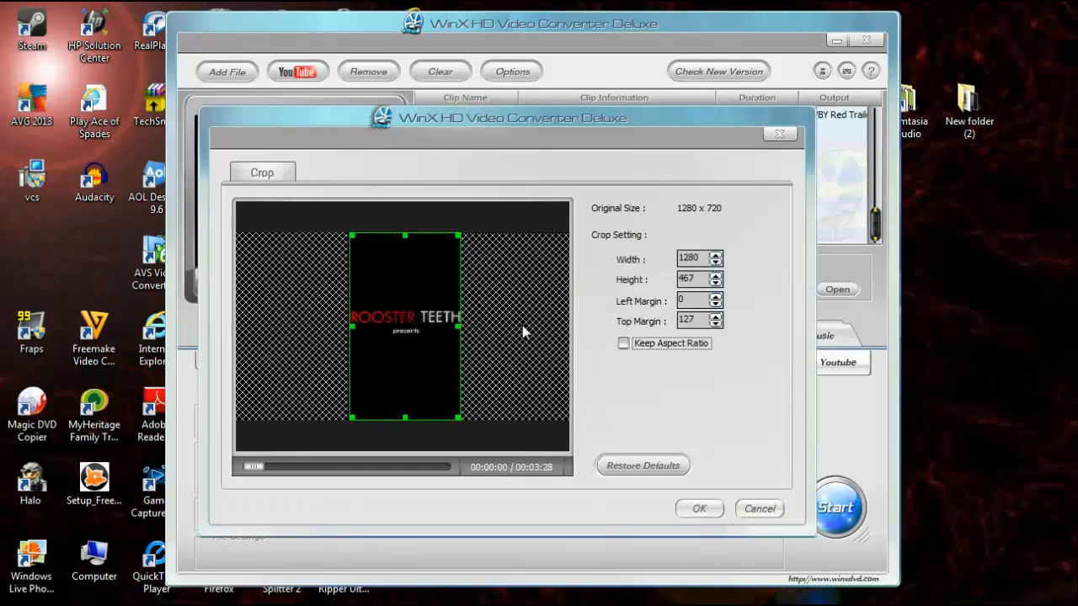
{"action": "left_click_drag", "start_coordinate": [411, 334], "coordinate": [403, 396]}
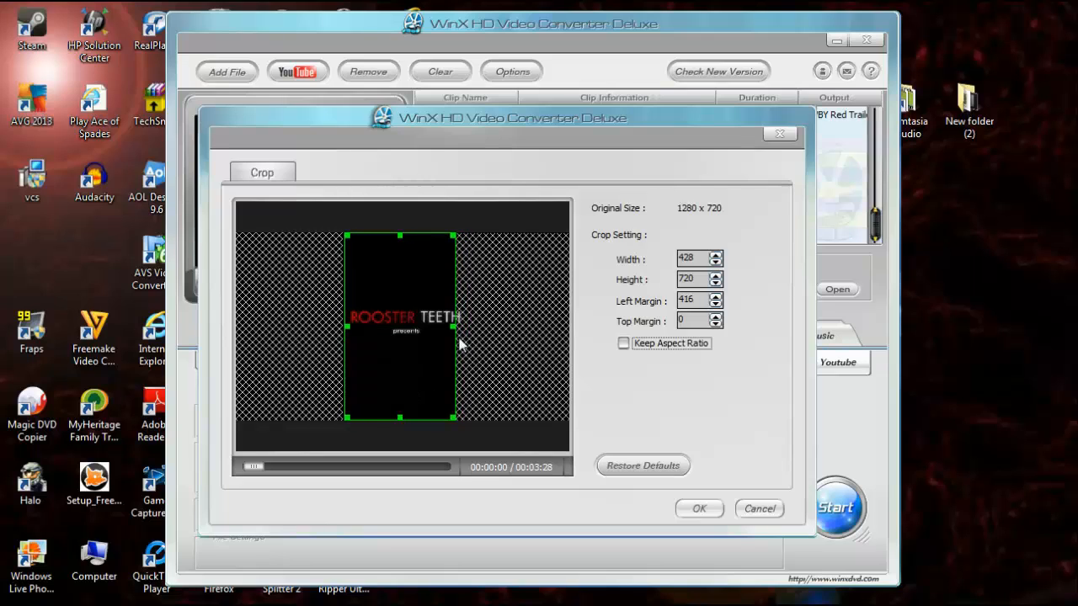
{"action": "left_click_drag", "start_coordinate": [454, 328], "coordinate": [569, 328]}
{"action": "left_click_drag", "start_coordinate": [347, 325], "coordinate": [224, 334]}
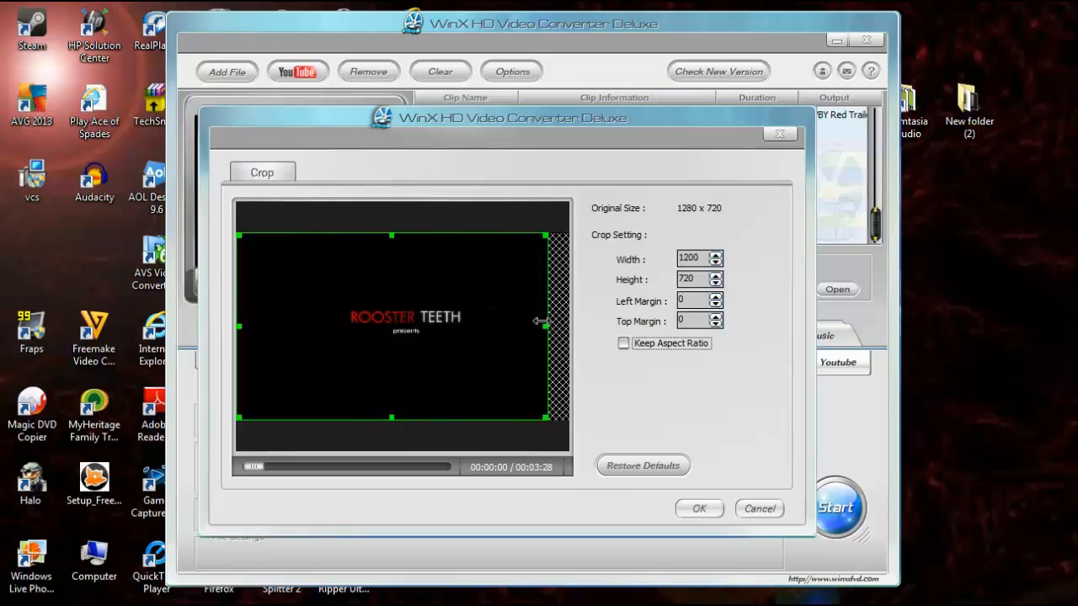
{"action": "left_click_drag", "start_coordinate": [539, 321], "coordinate": [570, 321]}
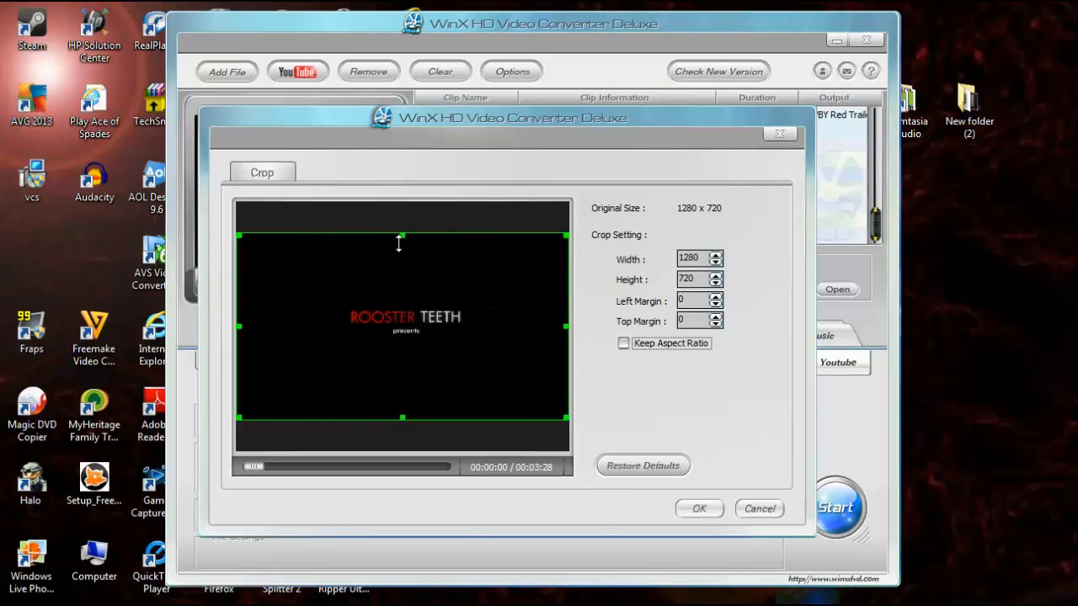
{"action": "left_click_drag", "start_coordinate": [401, 242], "coordinate": [409, 269]}
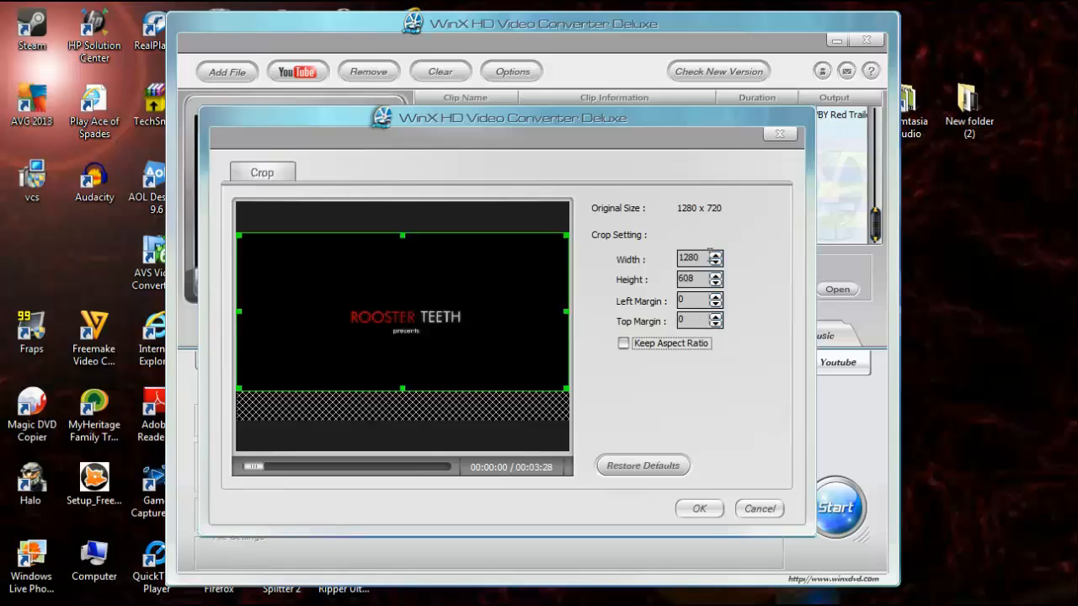
{"action": "left_click", "coordinate": [644, 474]}
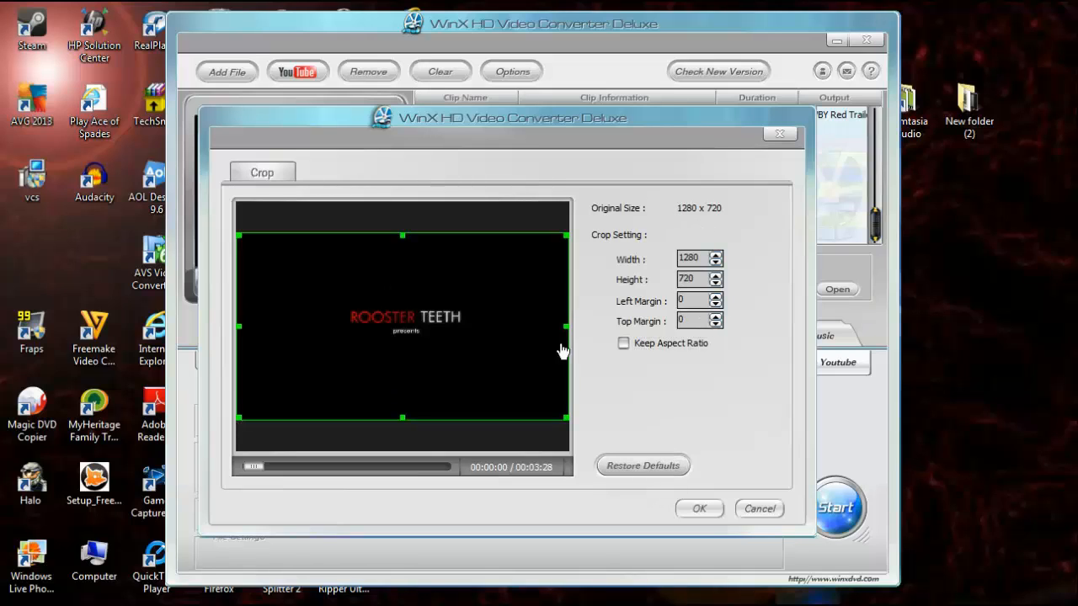
{"action": "left_click", "coordinate": [764, 510]}
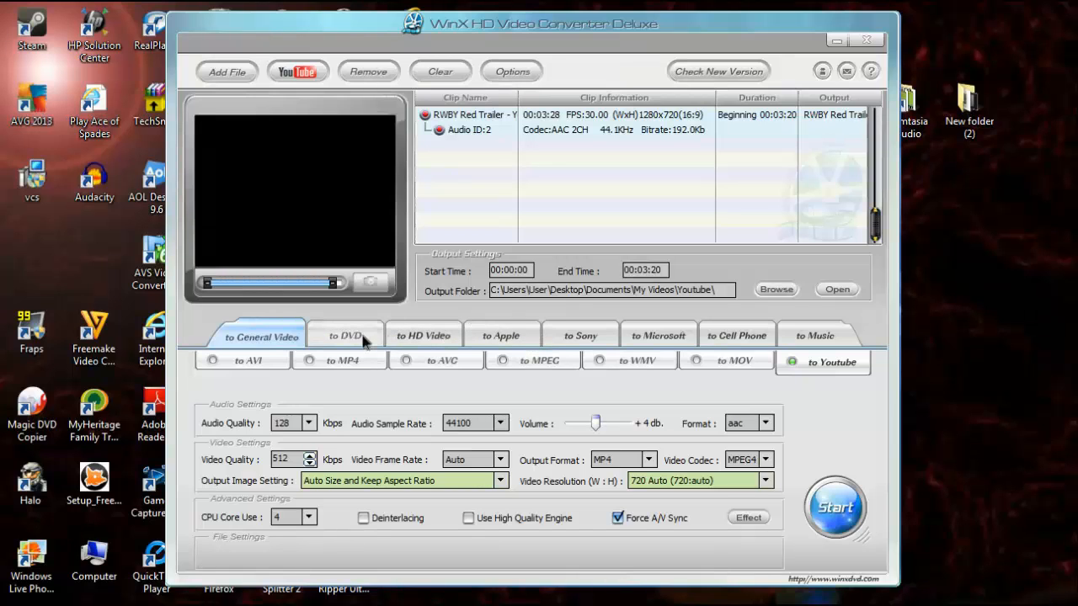
- Browse the DVD, HD Video, Apple and Sony output categories, returning to General Video
{"action": "left_click", "coordinate": [364, 339]}
{"action": "left_click", "coordinate": [429, 339]}
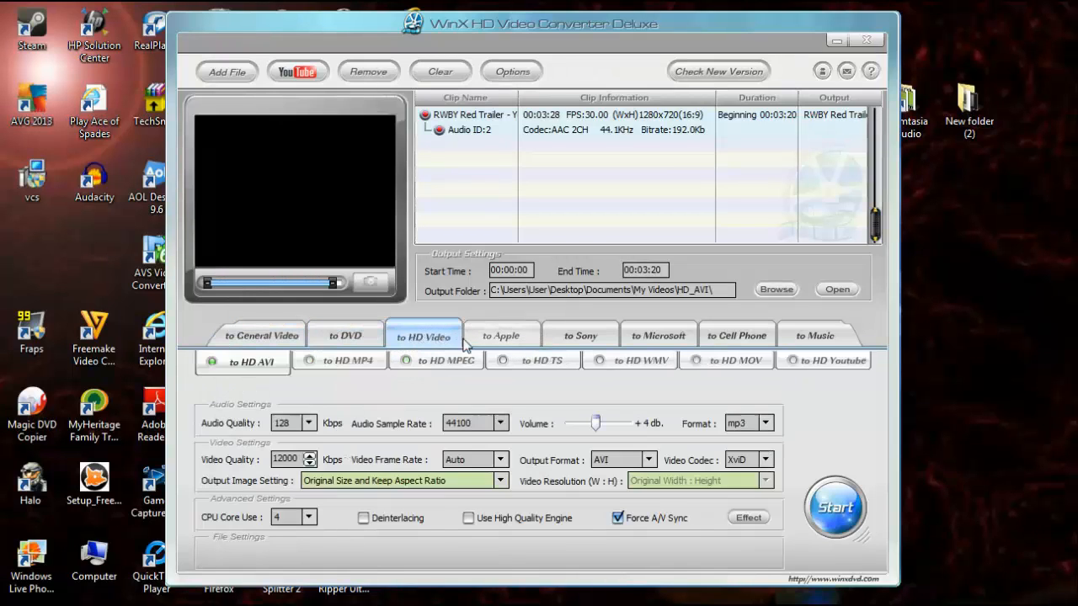
{"action": "left_click", "coordinate": [491, 338]}
{"action": "left_click", "coordinate": [603, 337]}
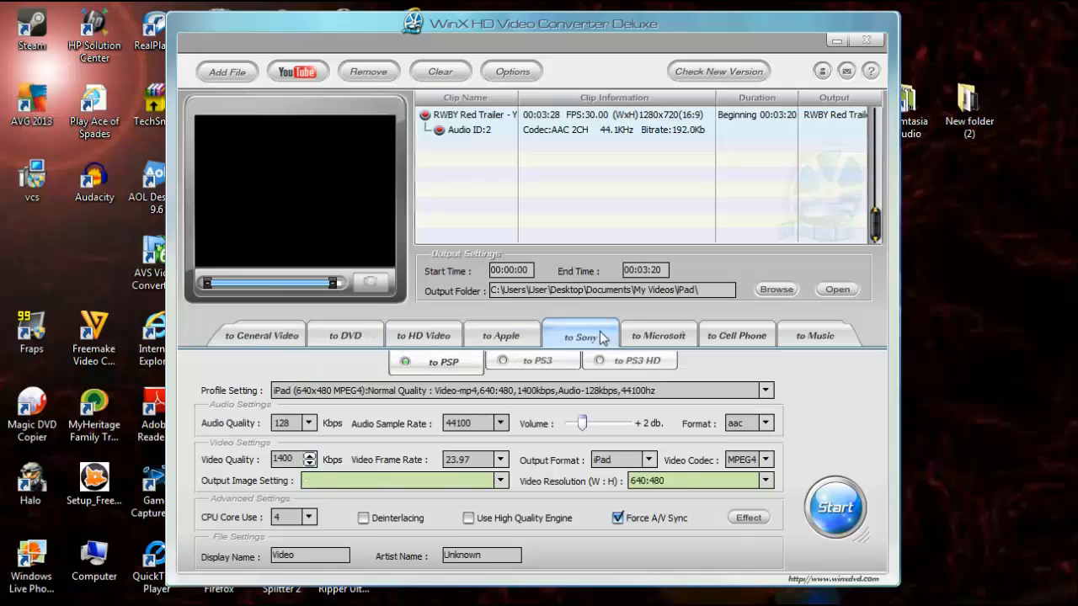
{"action": "left_click", "coordinate": [300, 339]}
{"action": "left_click", "coordinate": [341, 336]}
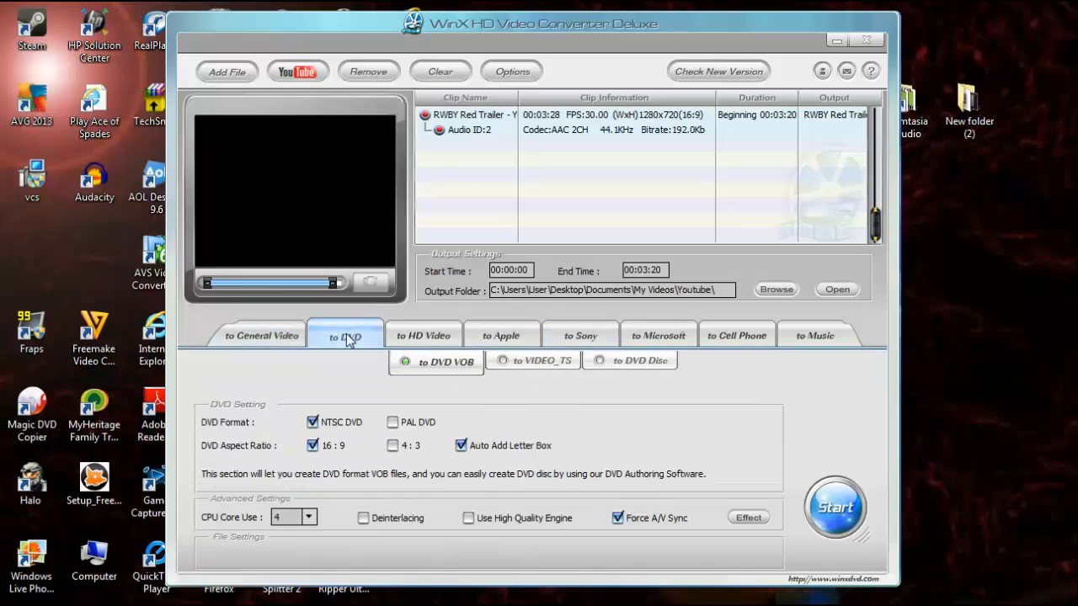
{"action": "left_click", "coordinate": [270, 331]}
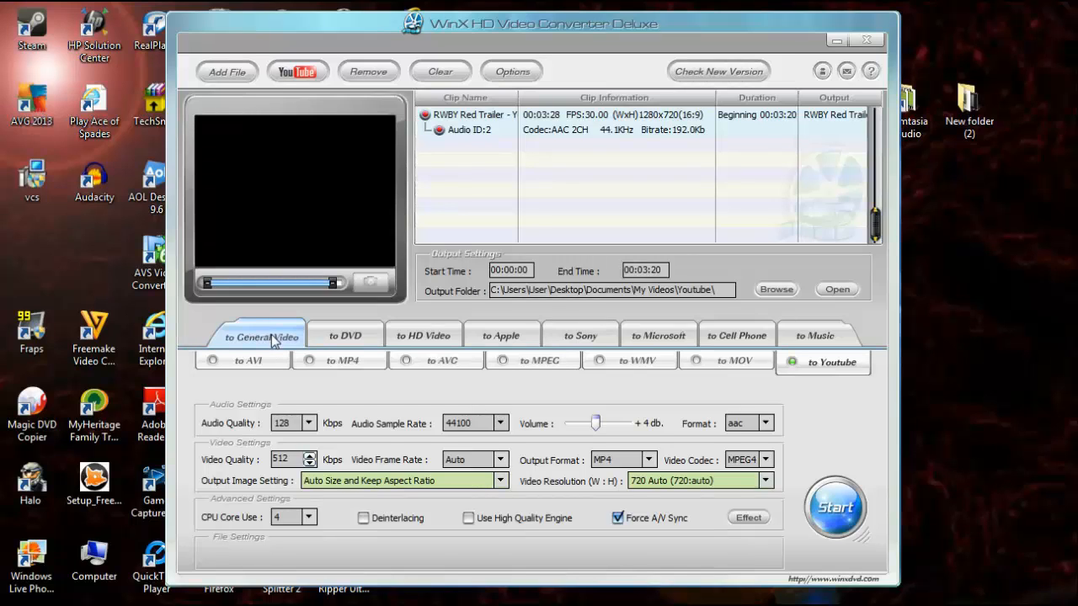
{"action": "left_click", "coordinate": [272, 338]}
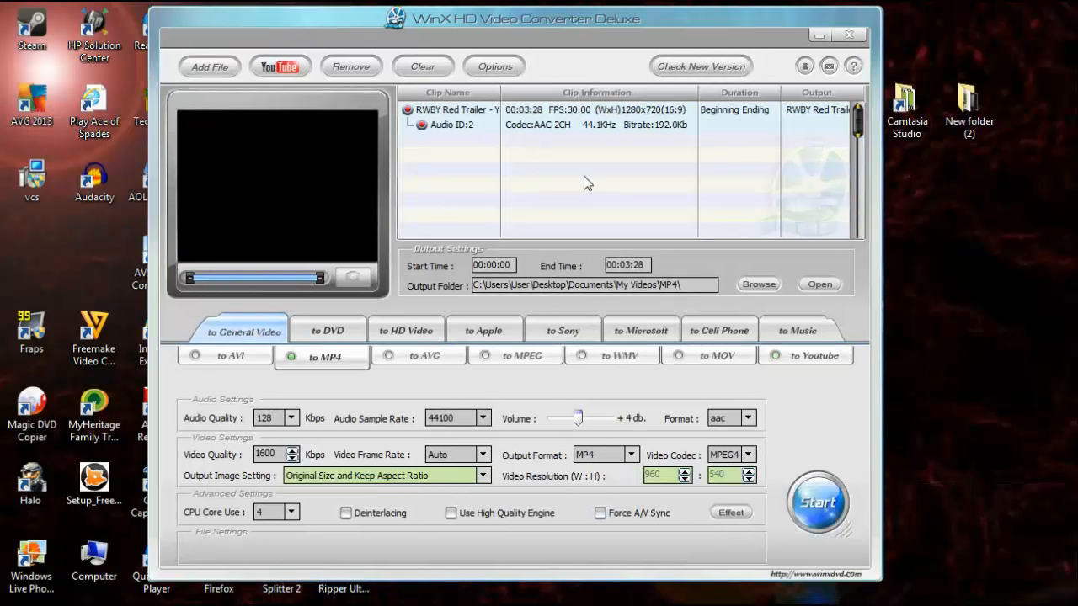